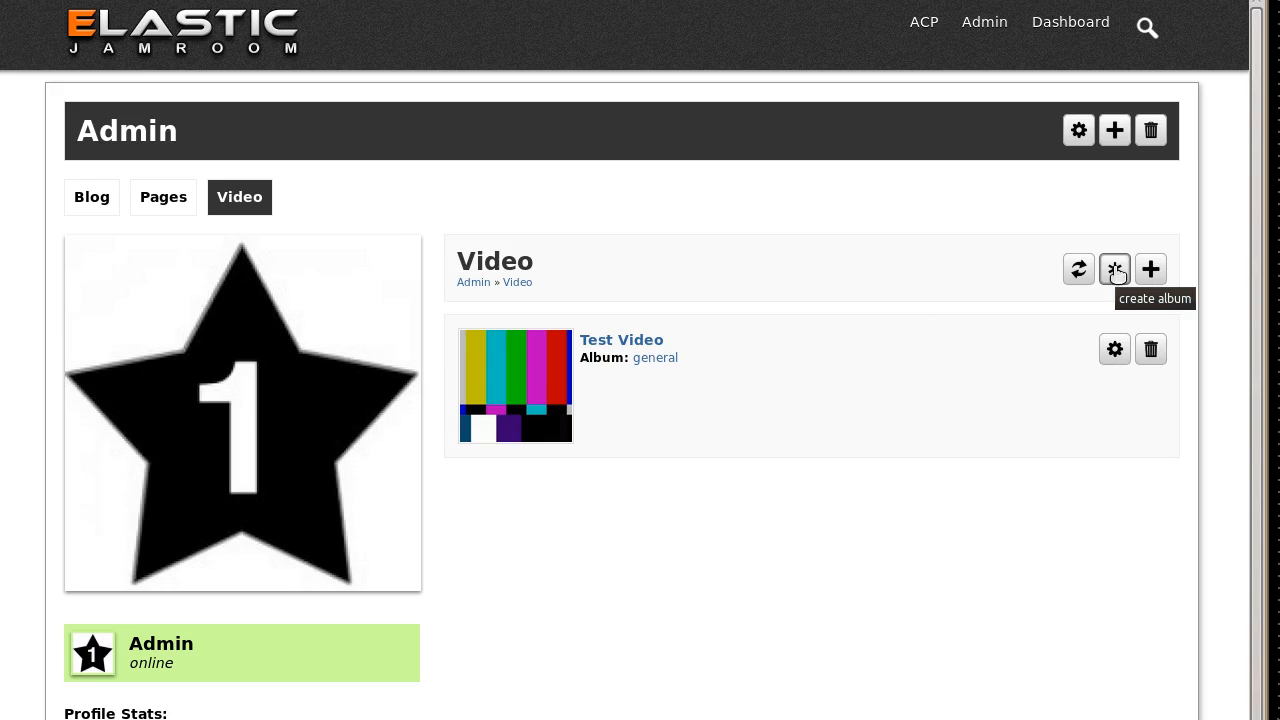
Open the Form Designer for the video creation form and create a new field named video_genre
click(1115, 270)
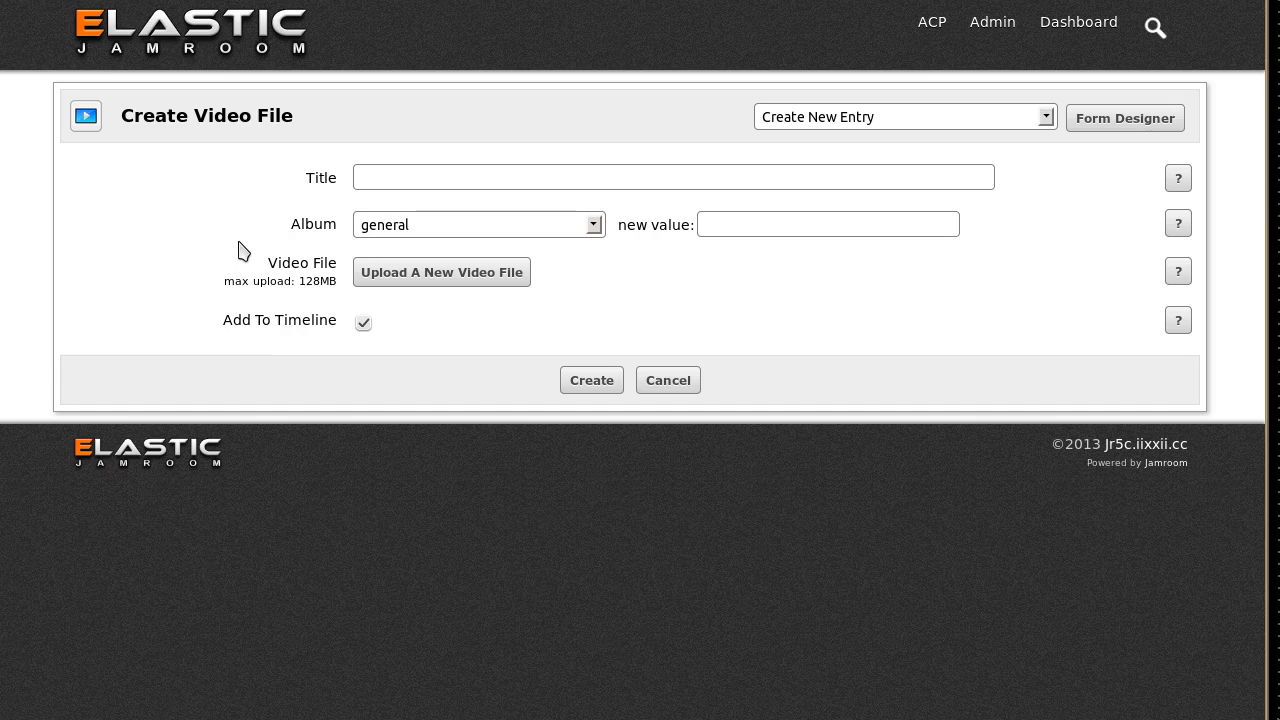
click(1125, 118)
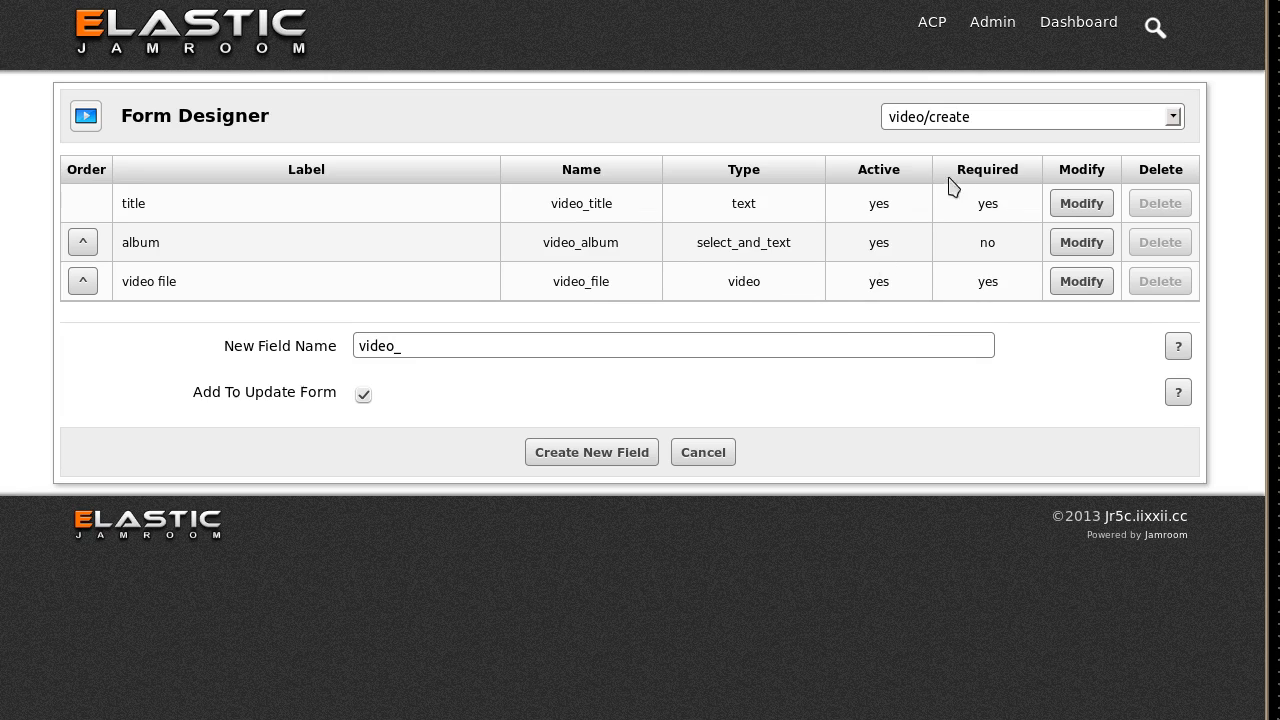
click(512, 345)
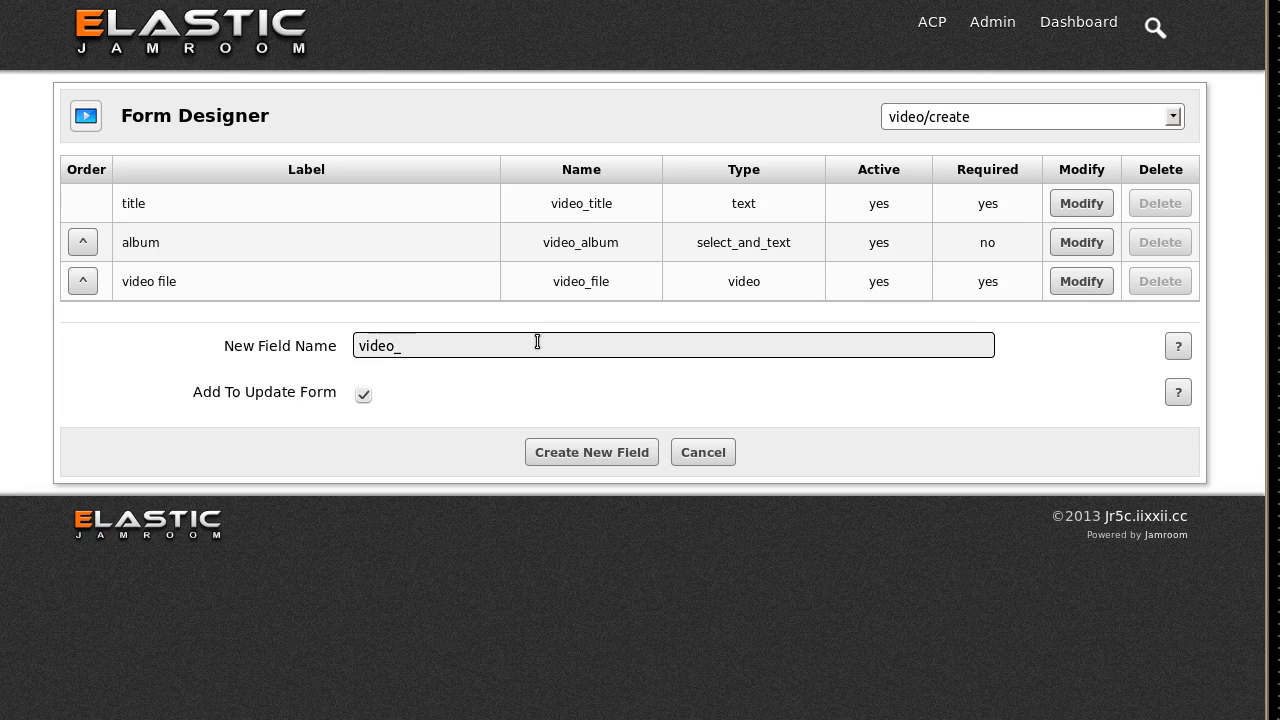
text(genre)
click(599, 457)
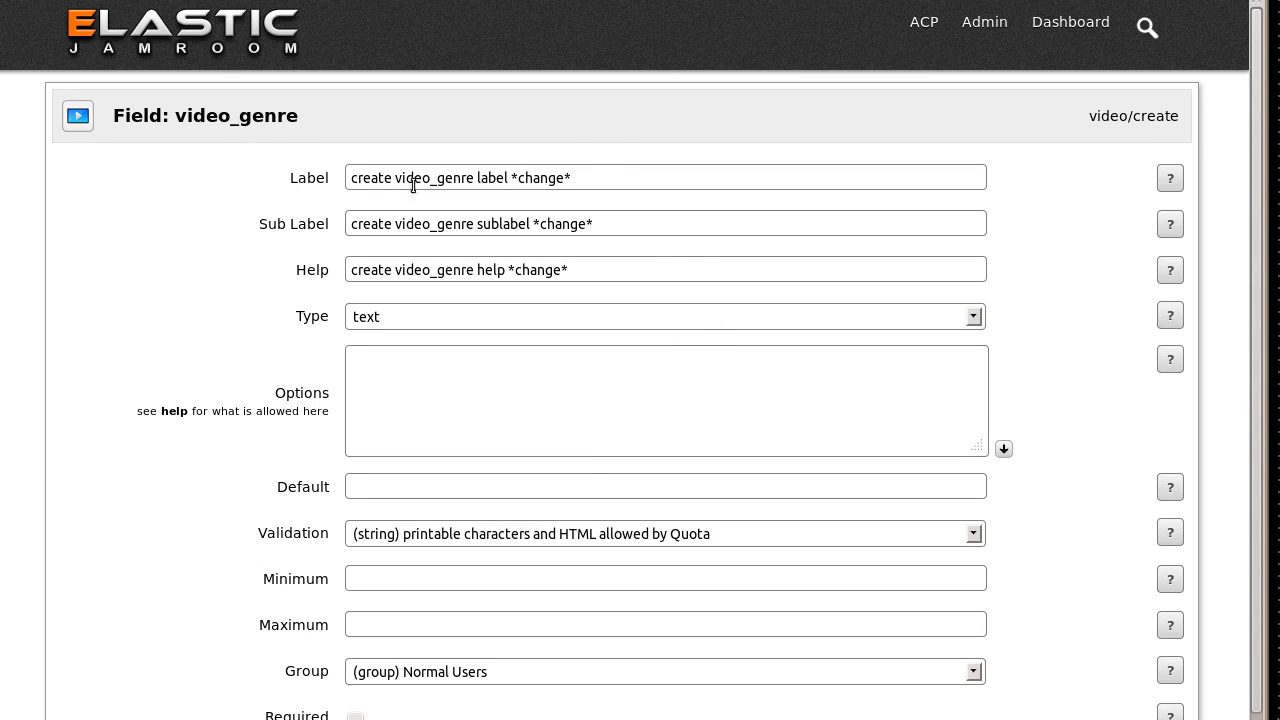
Label the field "Genre", clear its sub label, and set the help text to "add a genre to your video if you want to"
drag(619, 172, 329, 164)
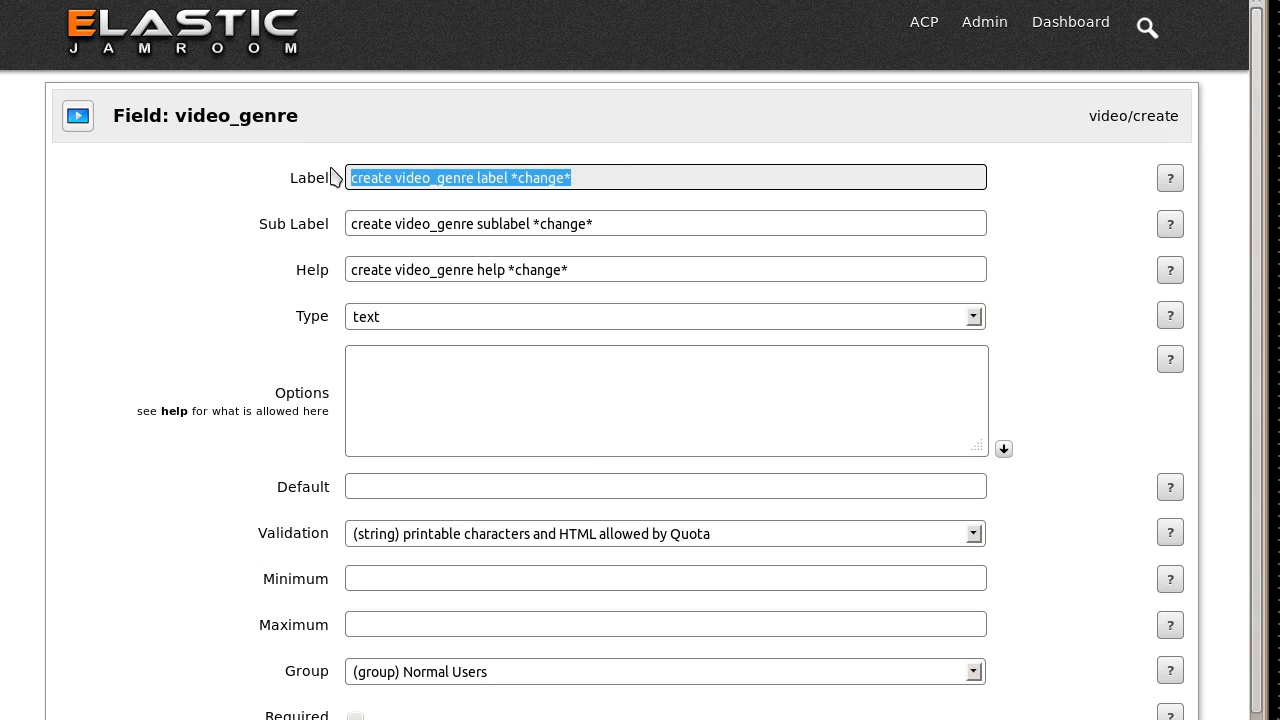
text(Genre)
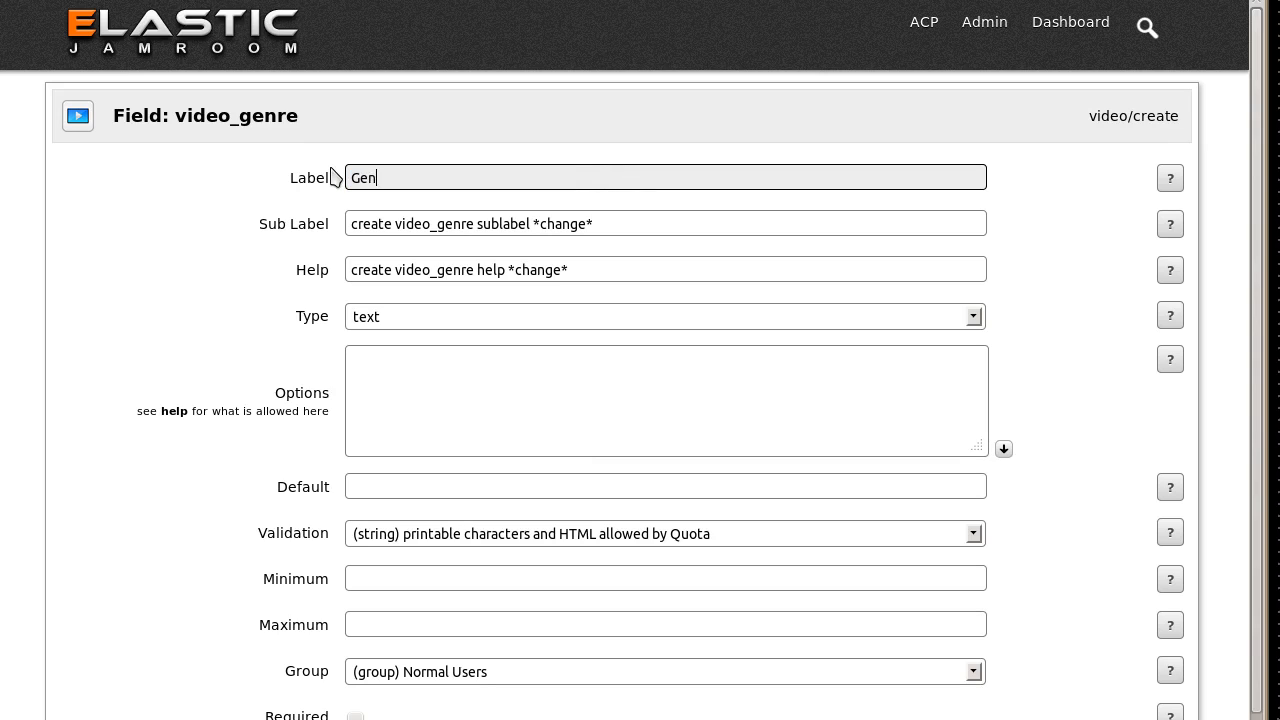
key(Tab)
text(s)
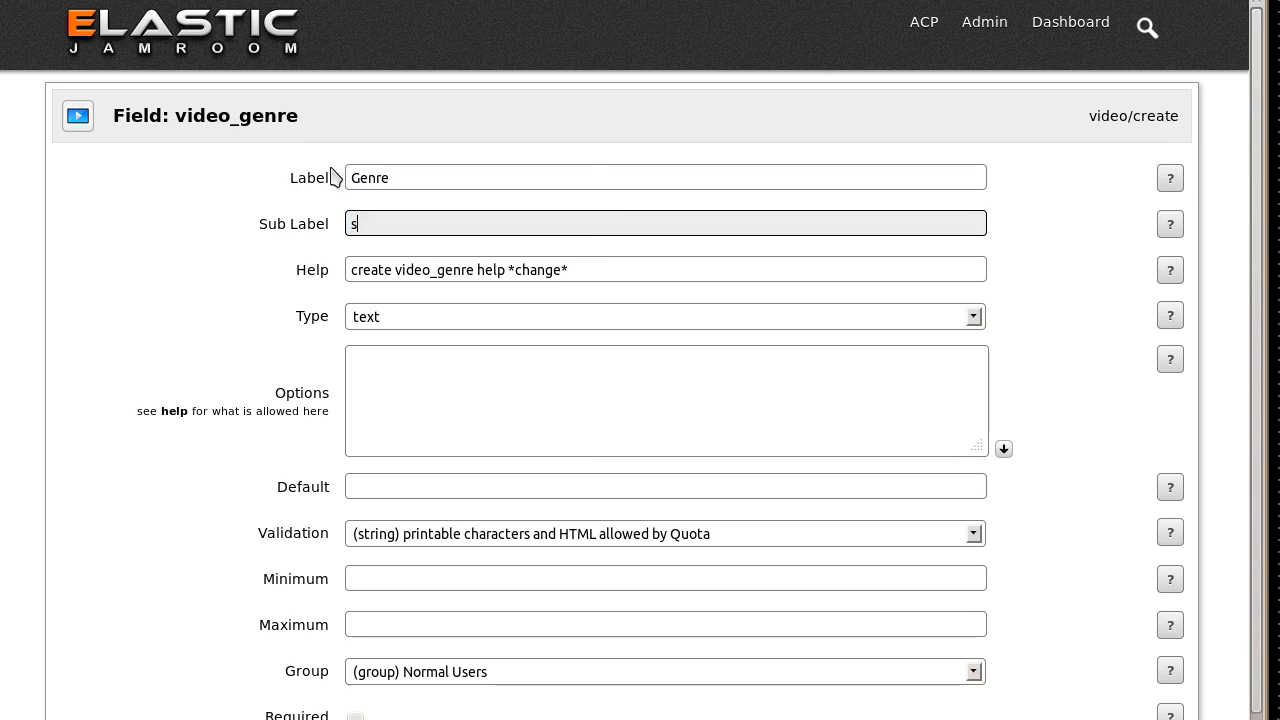
text(ele)
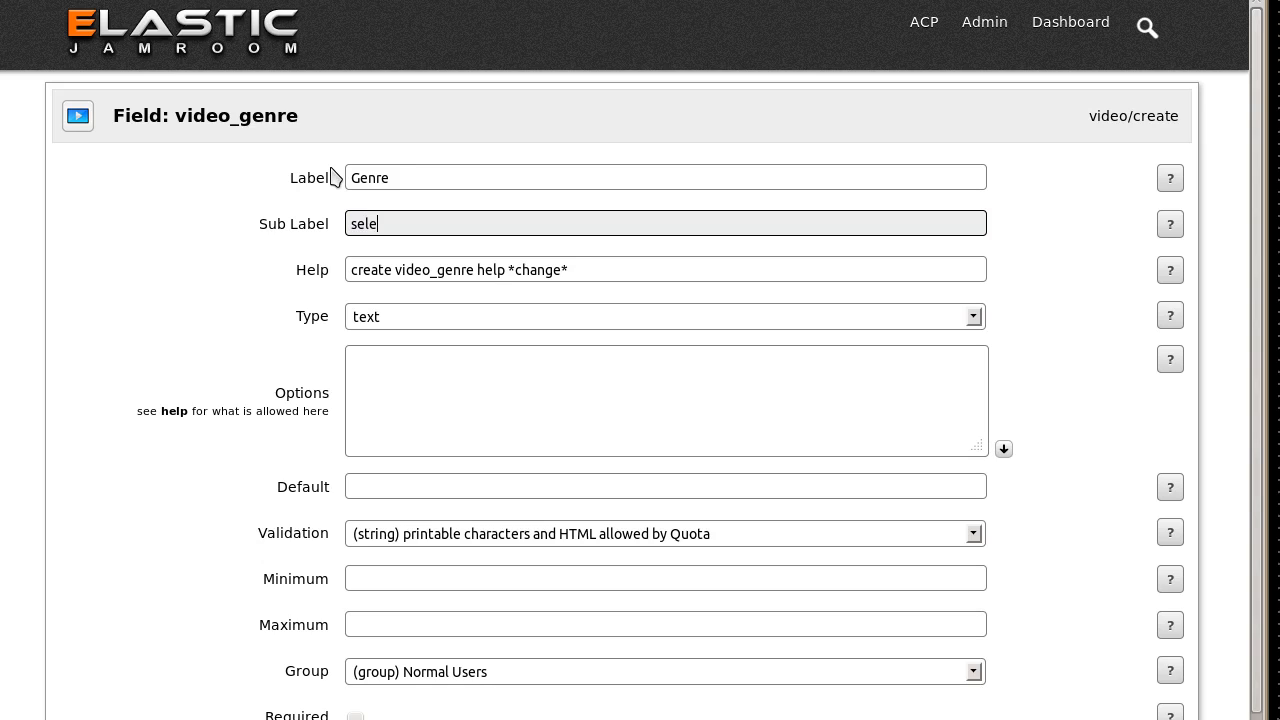
text(c)
key(ctrl+a)
key(BackSpace)
key(Tab)
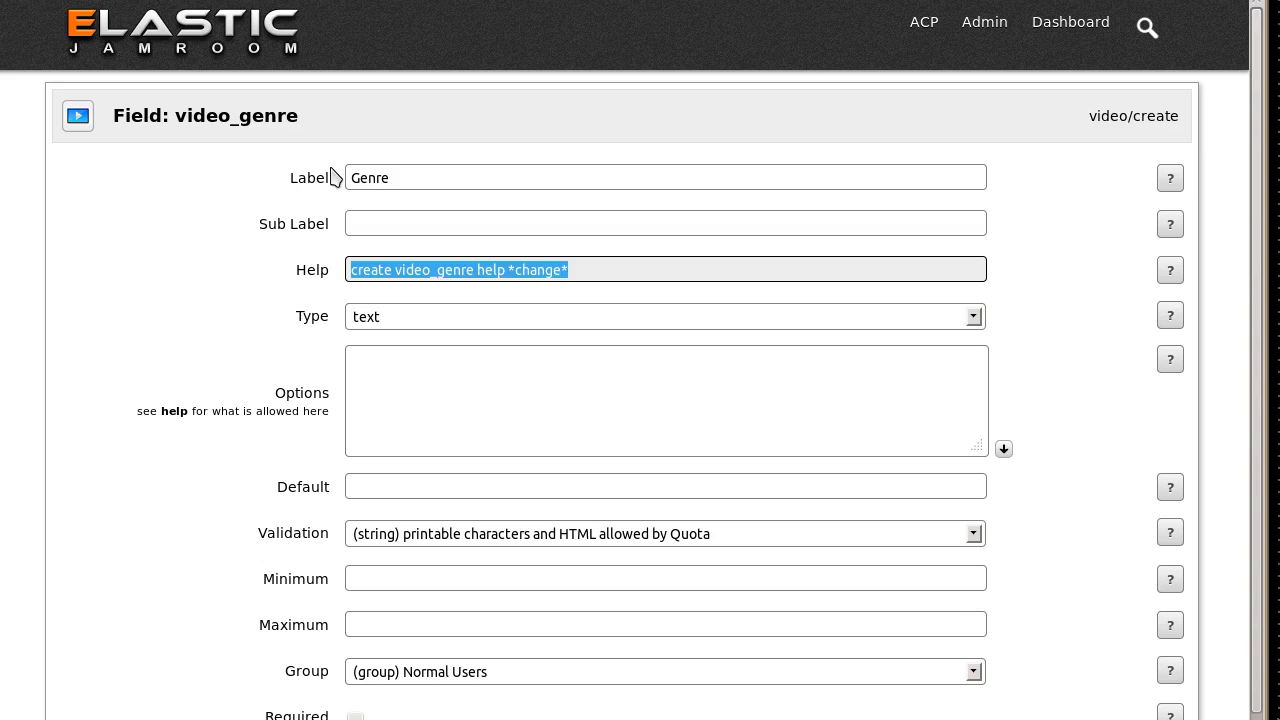
text(add a genre to your video if you want to)
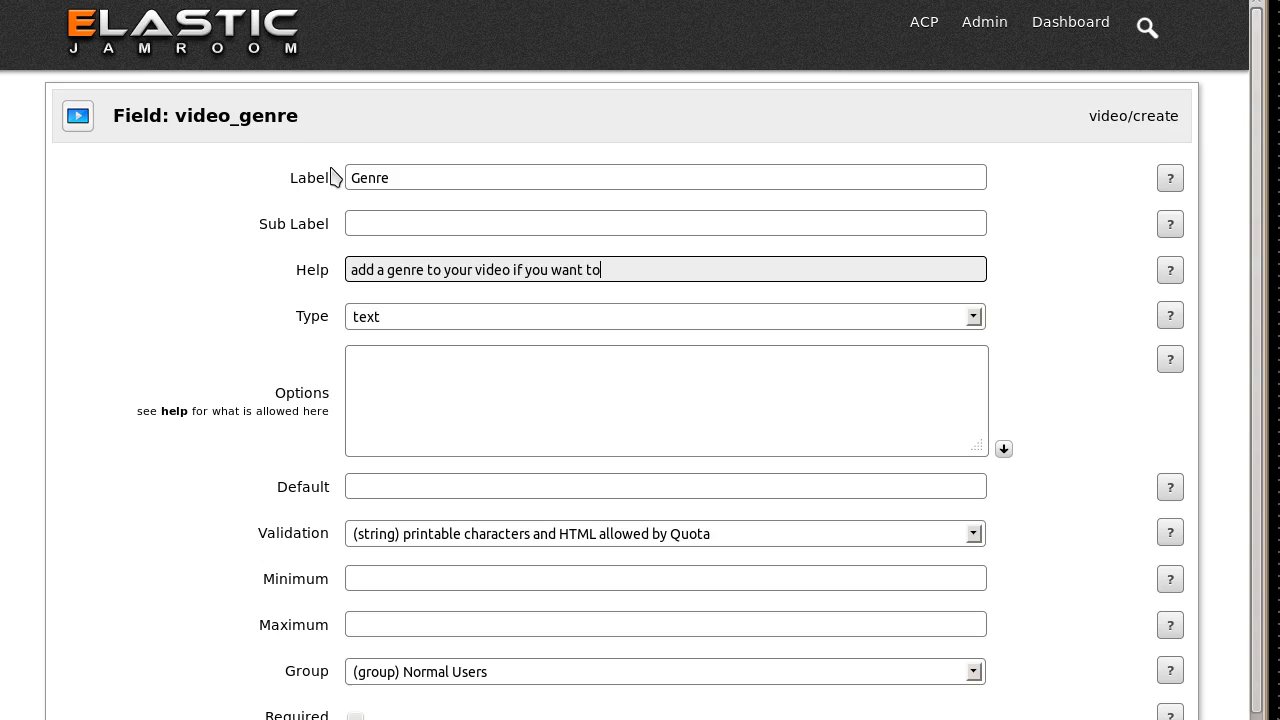
Set the genre field's type to select_and_text
key(Tab)
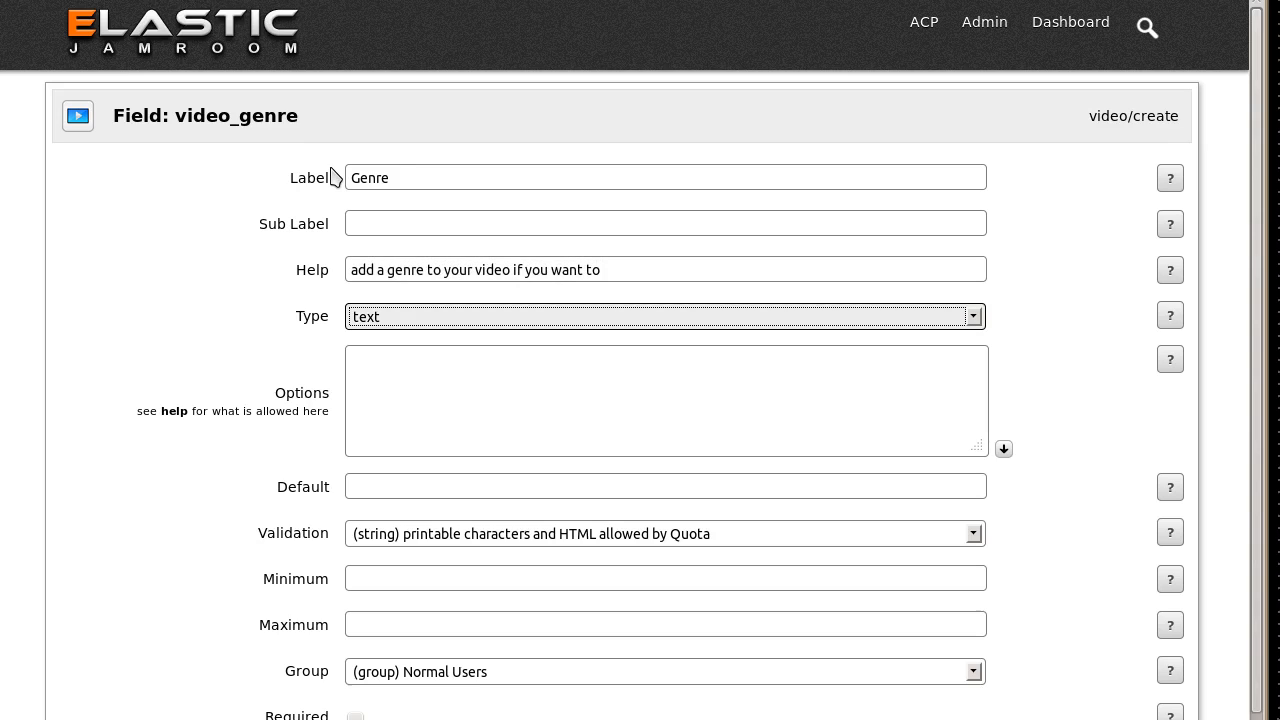
key(Down)
key(Down)
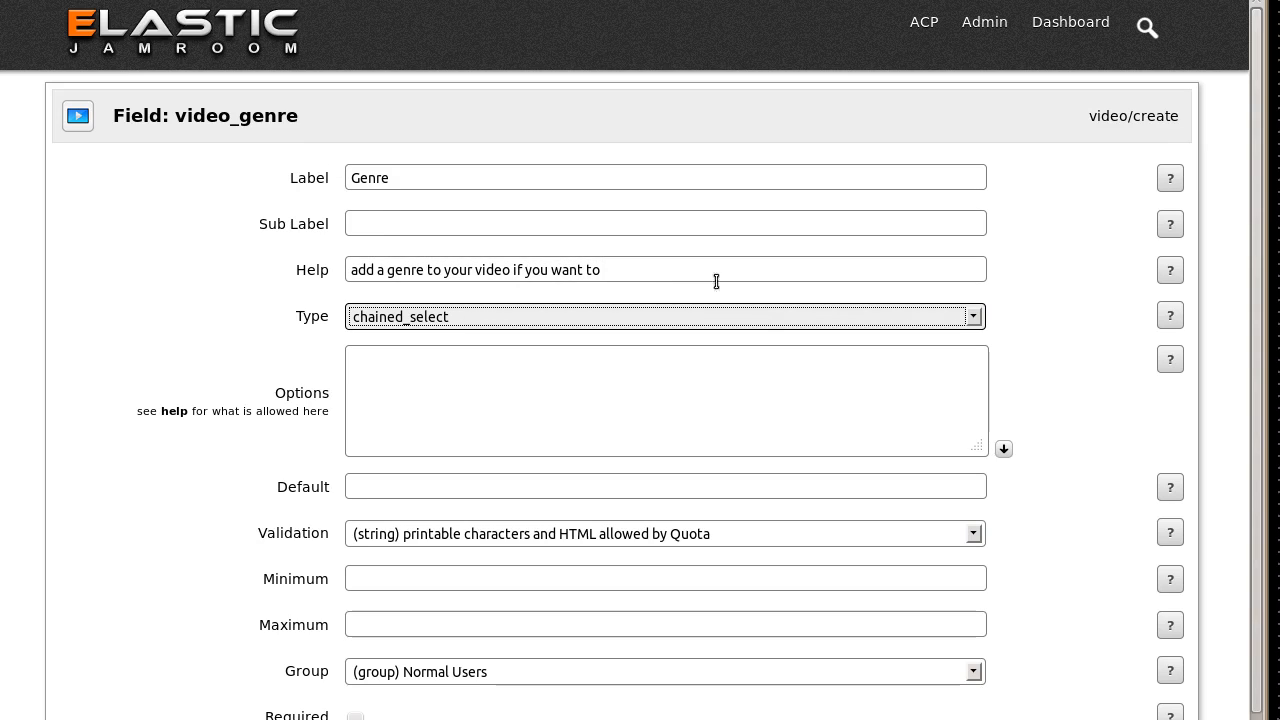
click(969, 313)
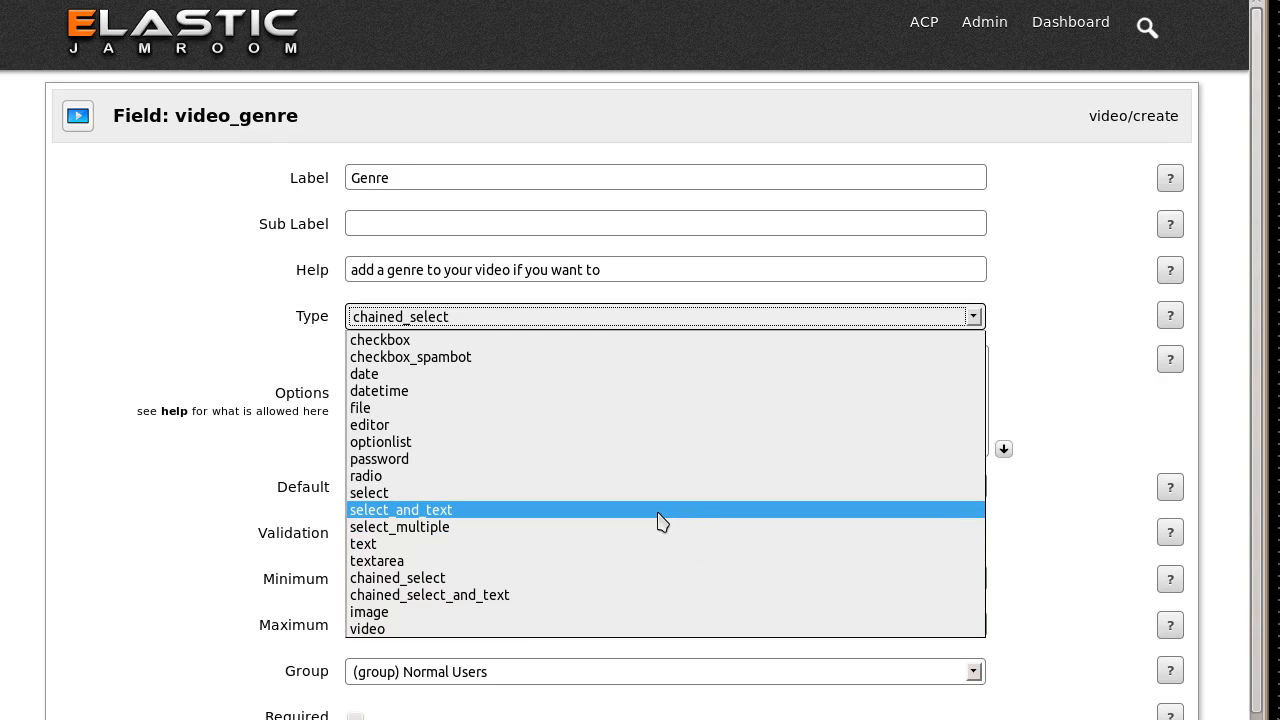
click(660, 510)
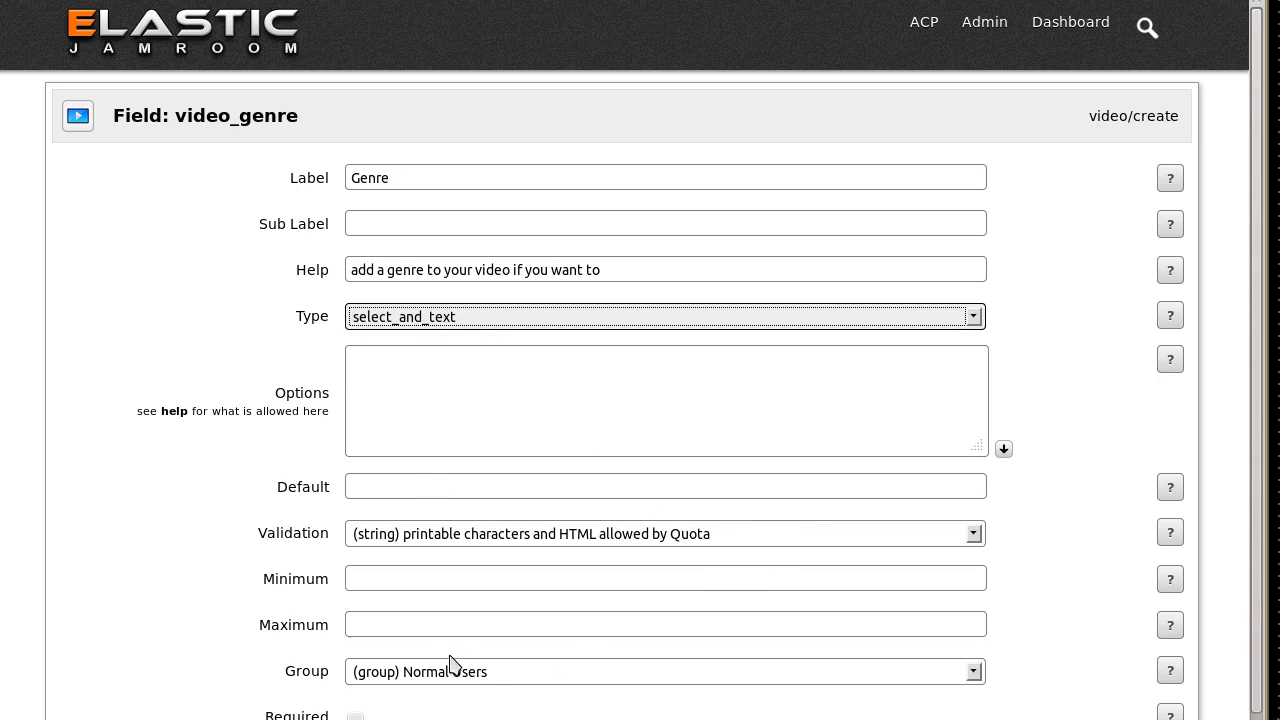
Make the genre field active and save its settings
scroll(327, 530, down, 1)
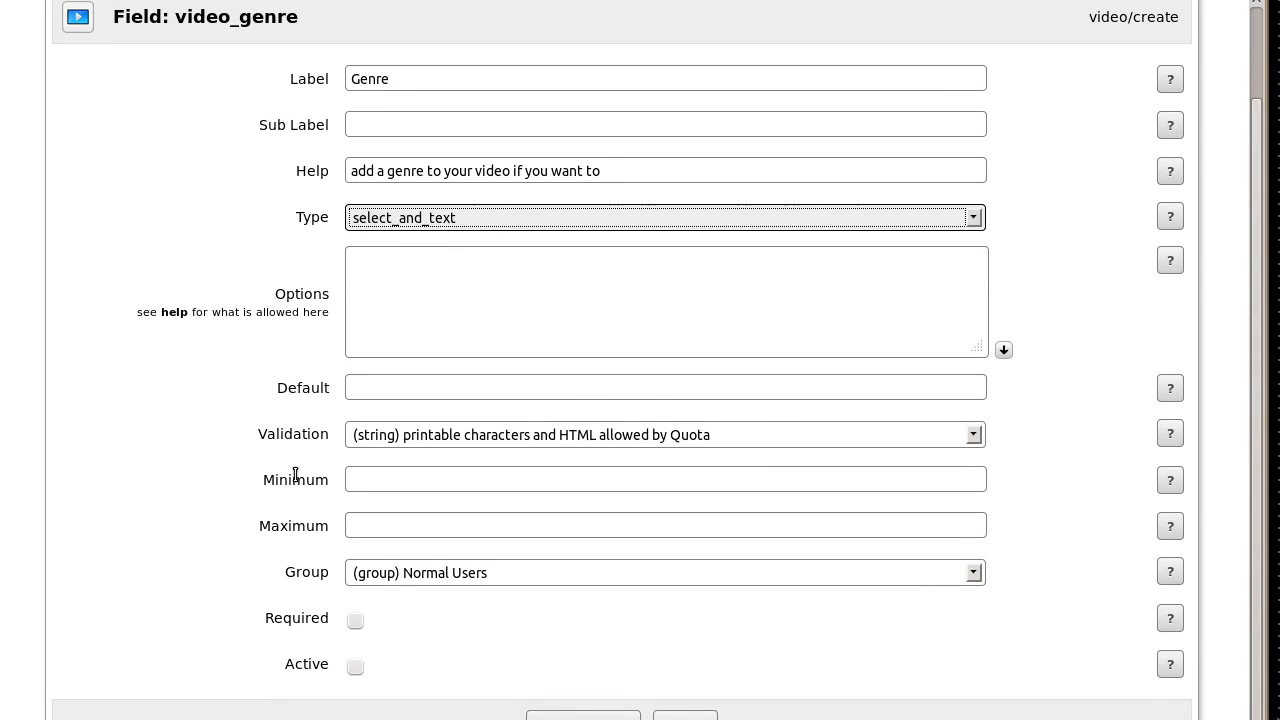
click(356, 667)
click(590, 716)
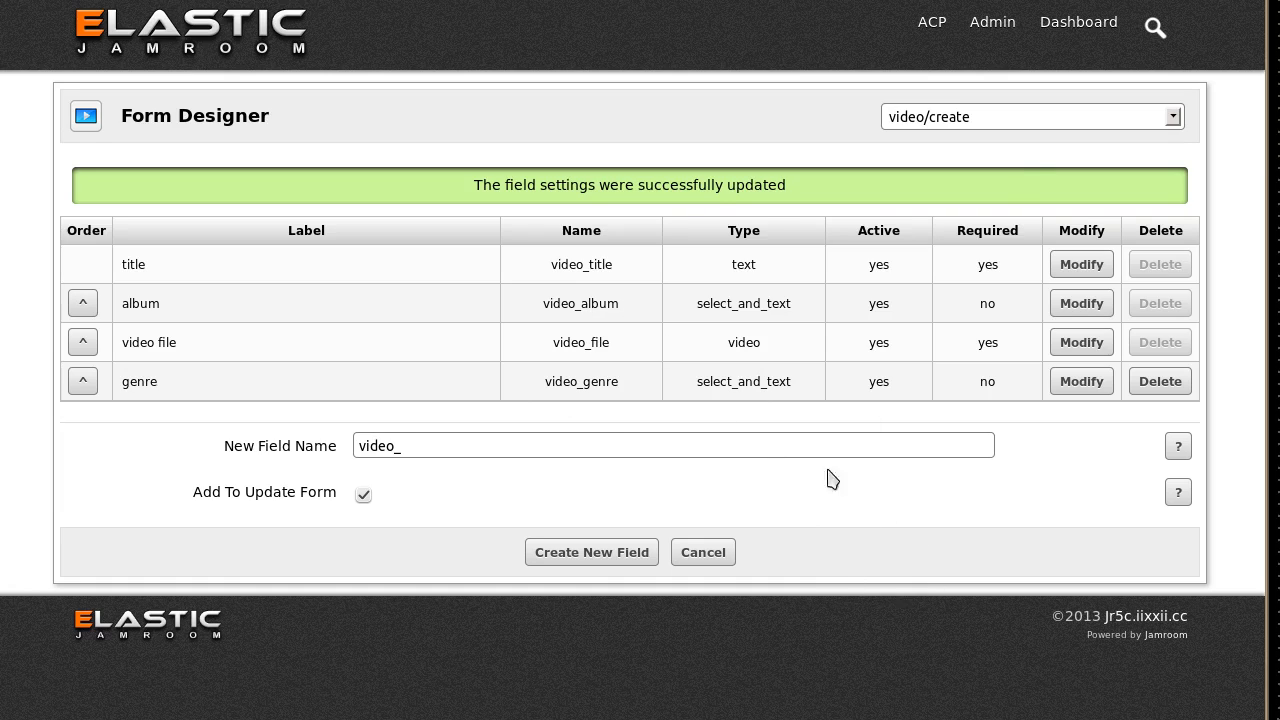
Return from the Form Designer to the video creation form and title the new entry "freshly created video"
mouse_move(1000, 22)
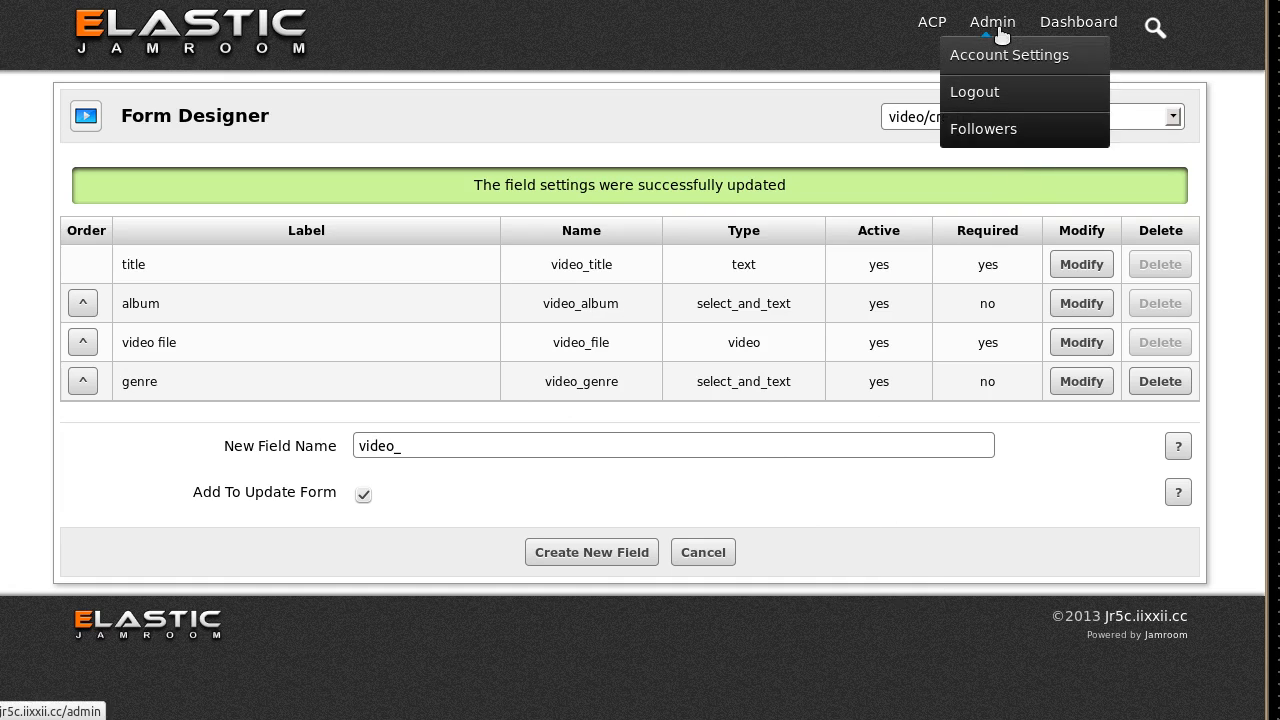
click(720, 552)
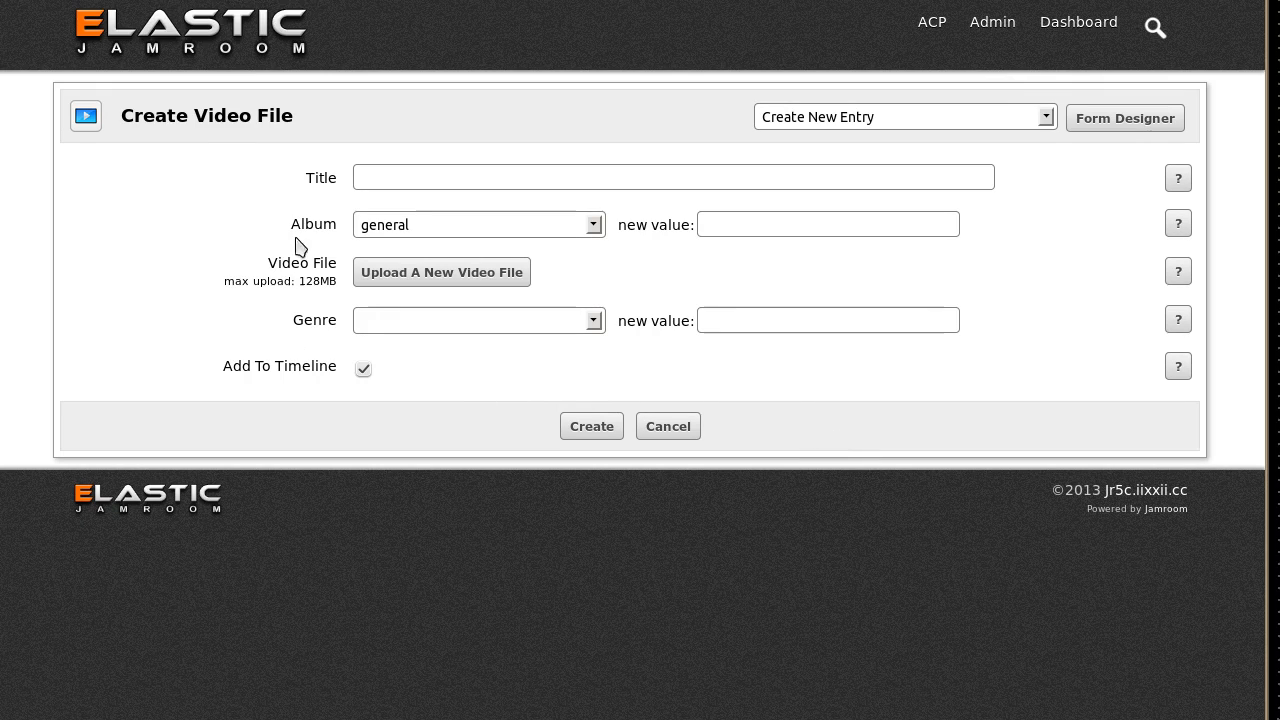
click(484, 331)
click(486, 332)
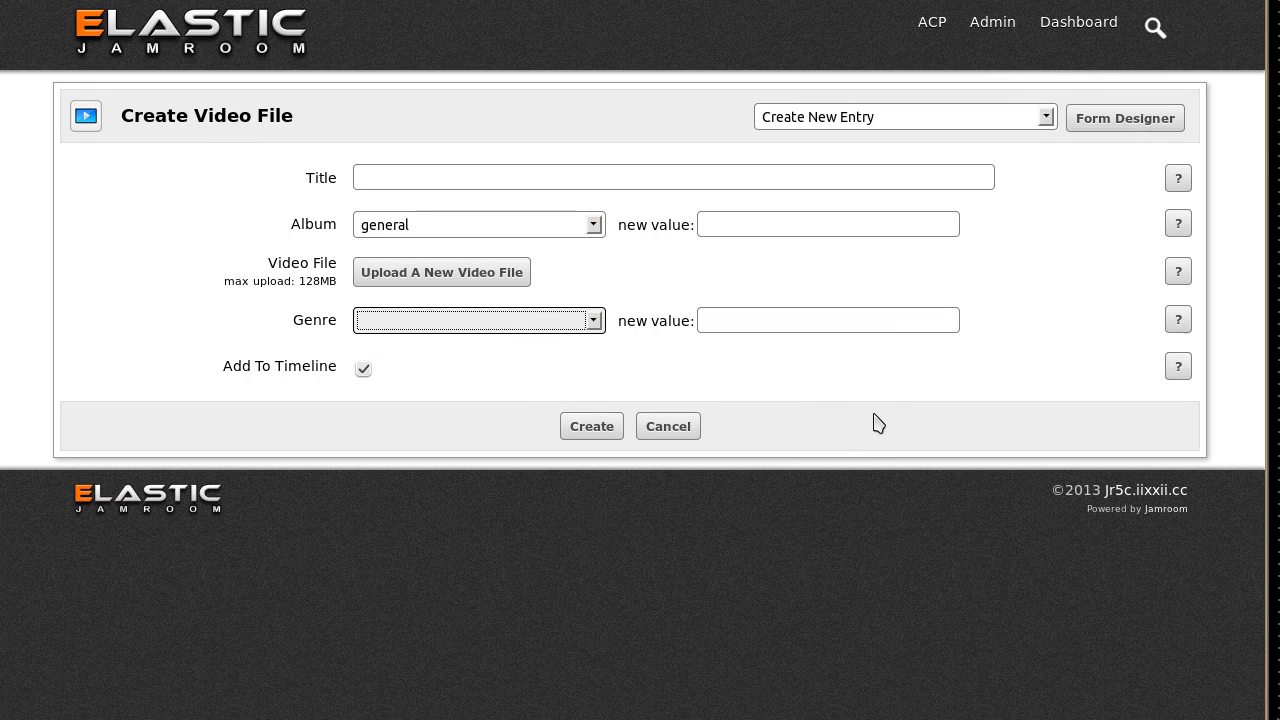
click(432, 179)
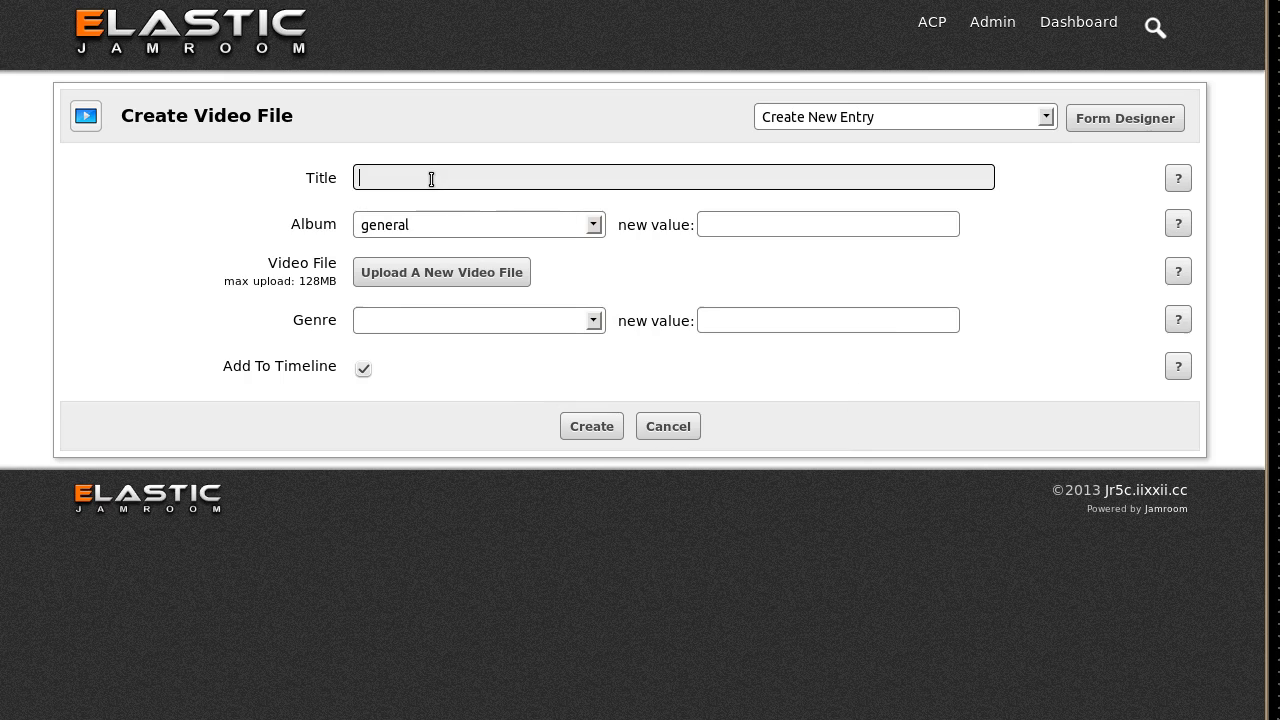
text(freshly created video)
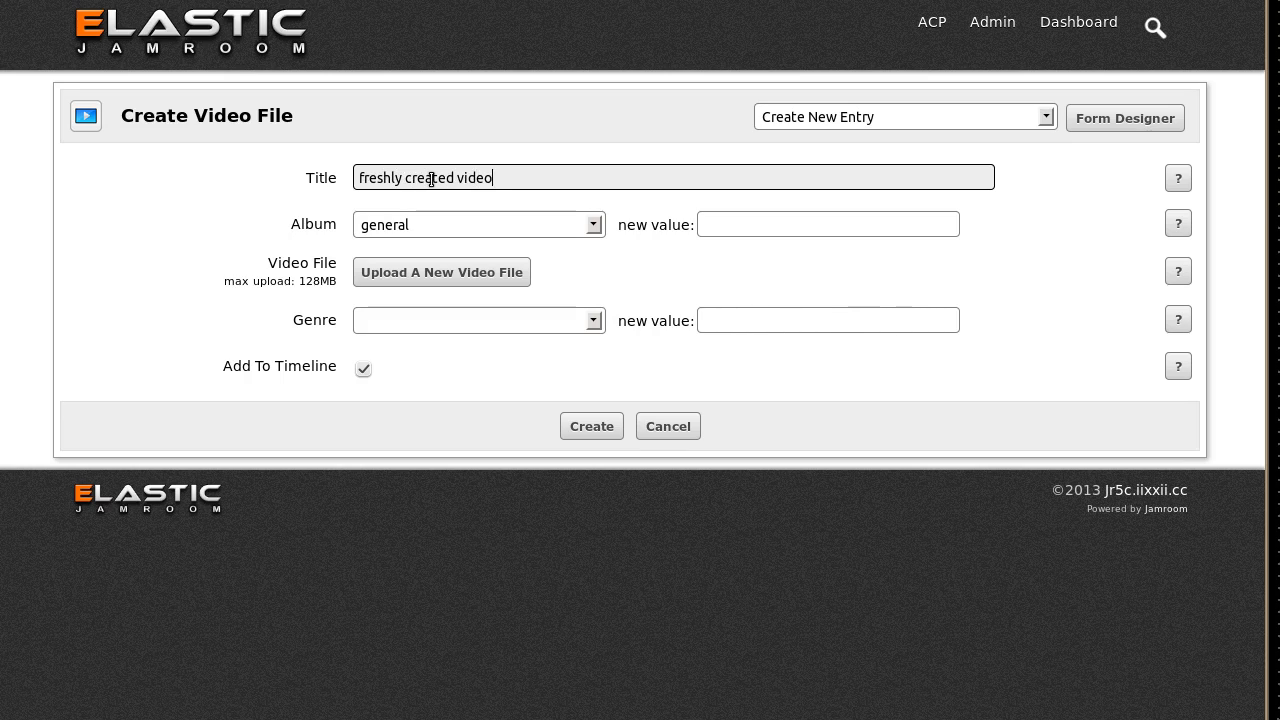
Enter "jazz" as the new album value for the video
key(Tab)
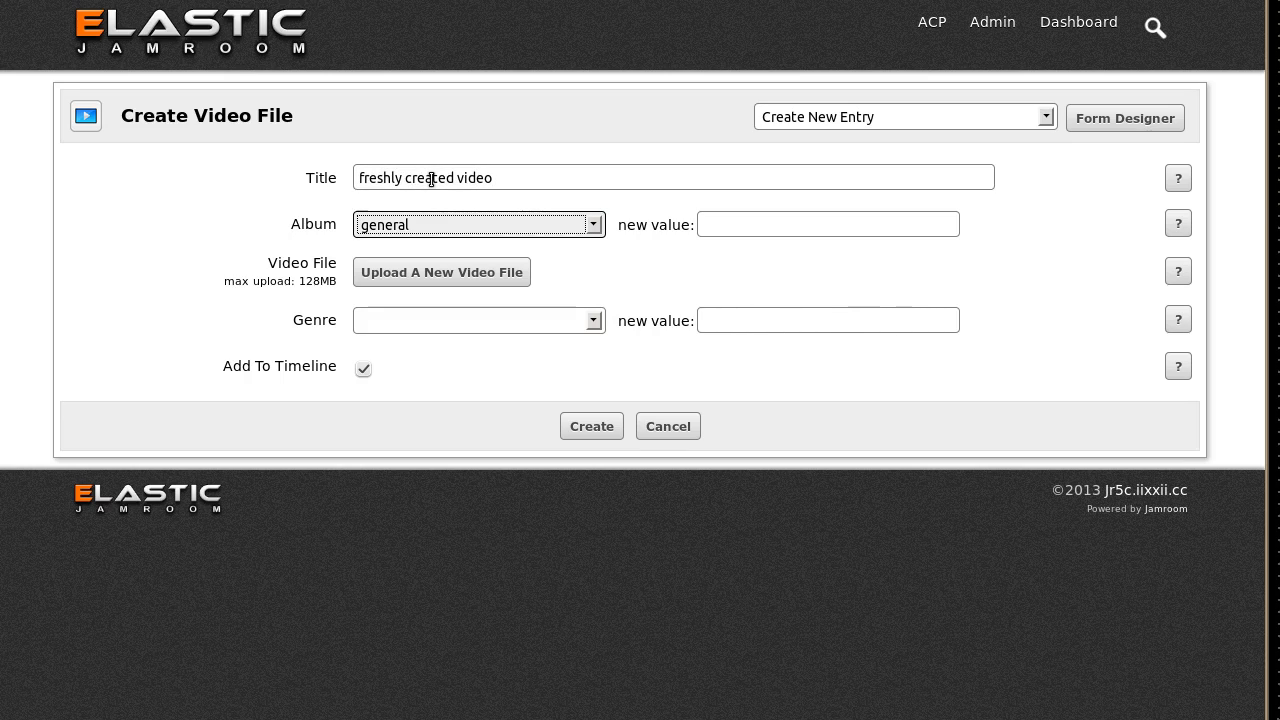
key(Tab)
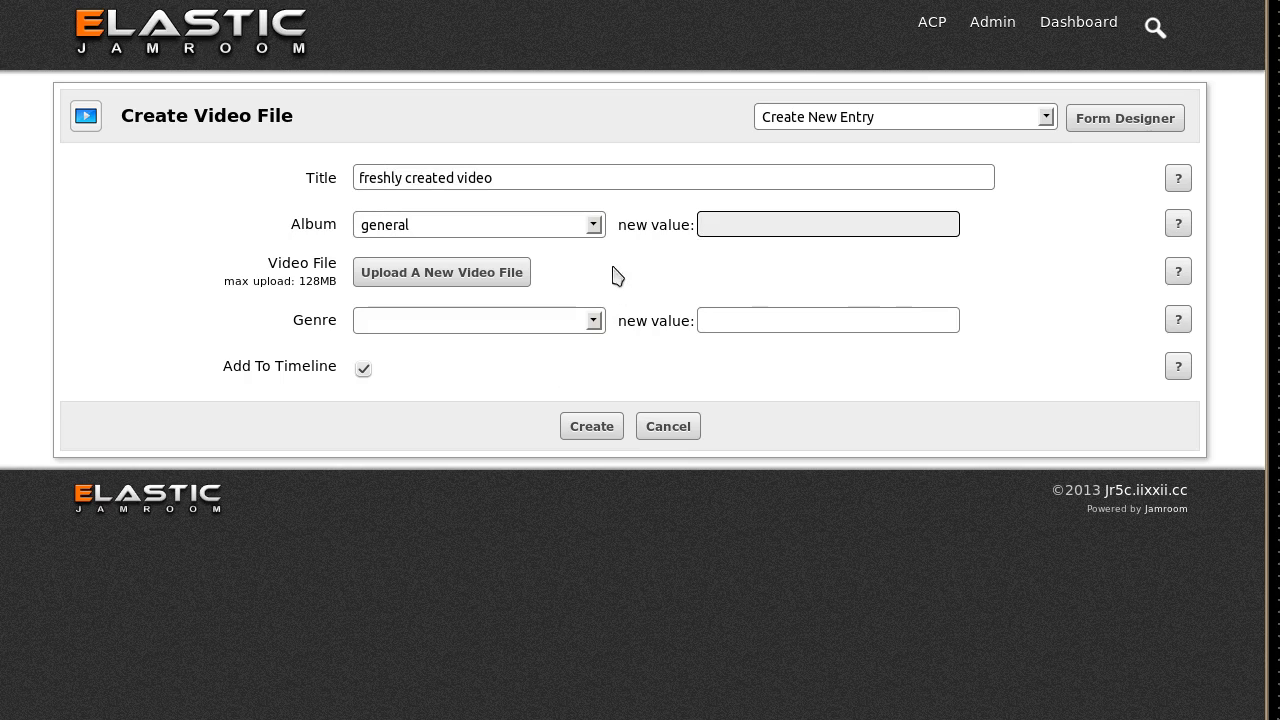
click(594, 225)
click(743, 218)
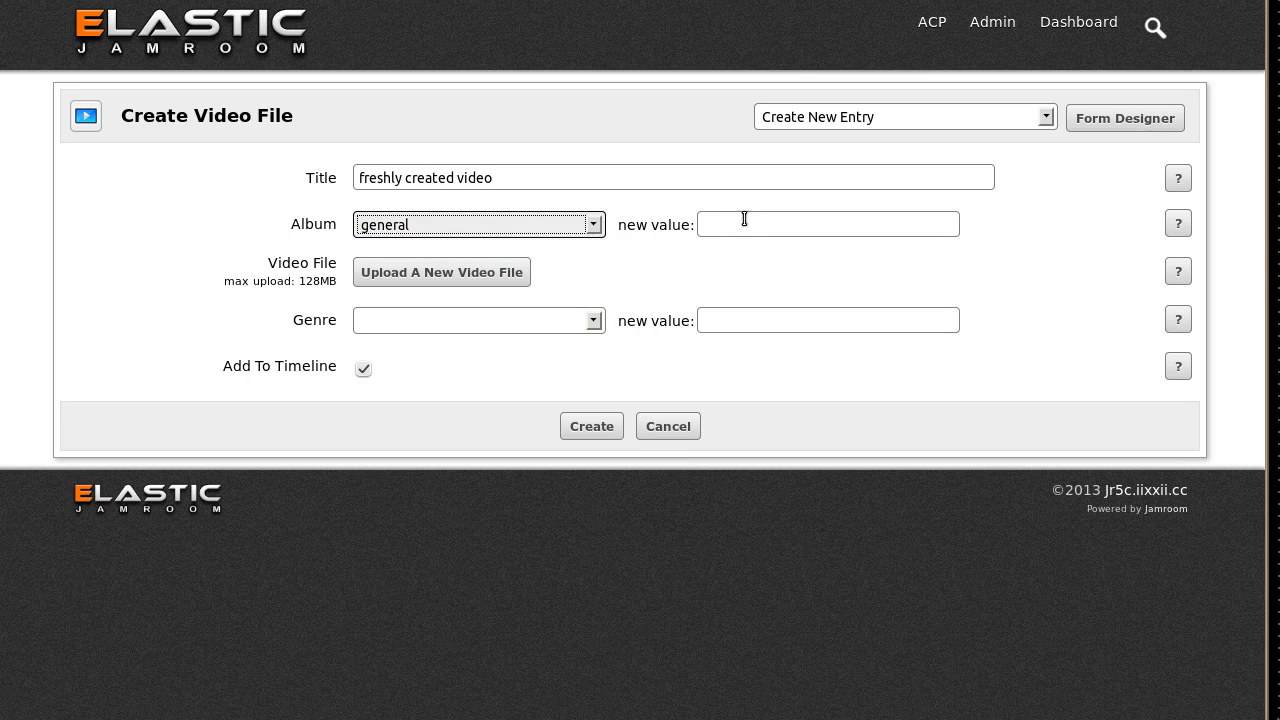
click(751, 228)
text(jazz)
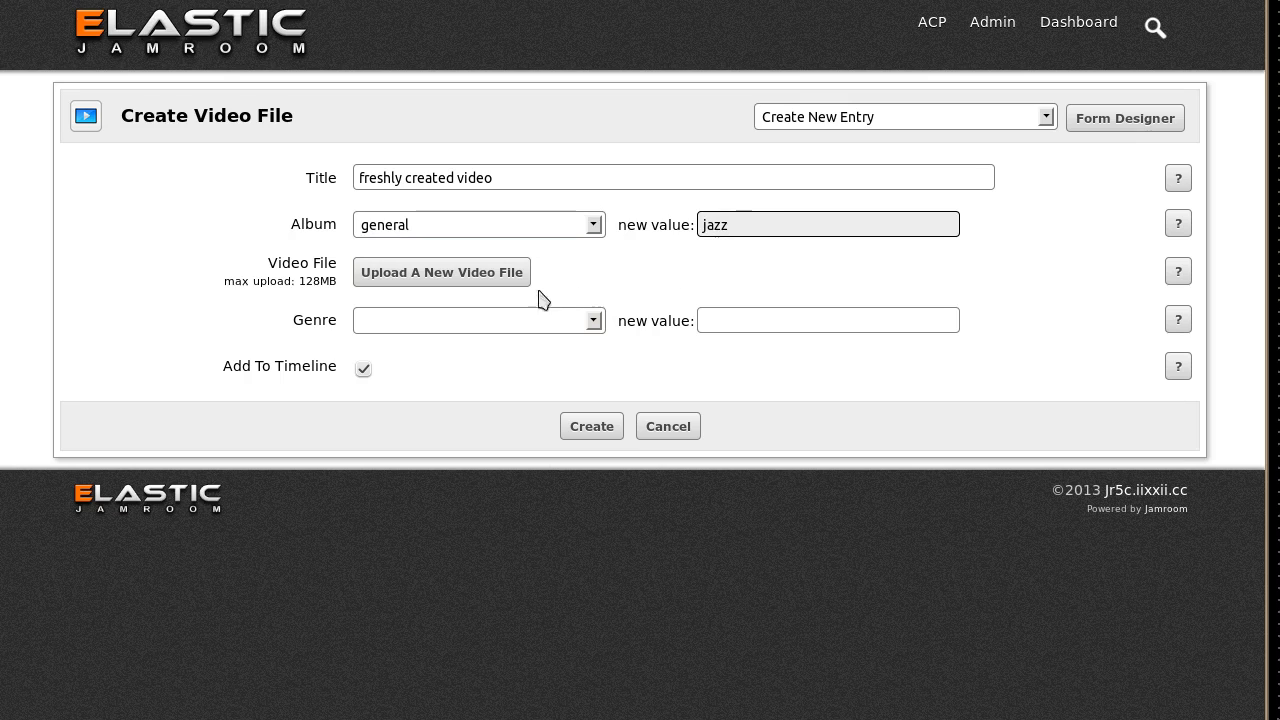
Upload video_1.flv from the videos folder as the entry's video file
click(507, 280)
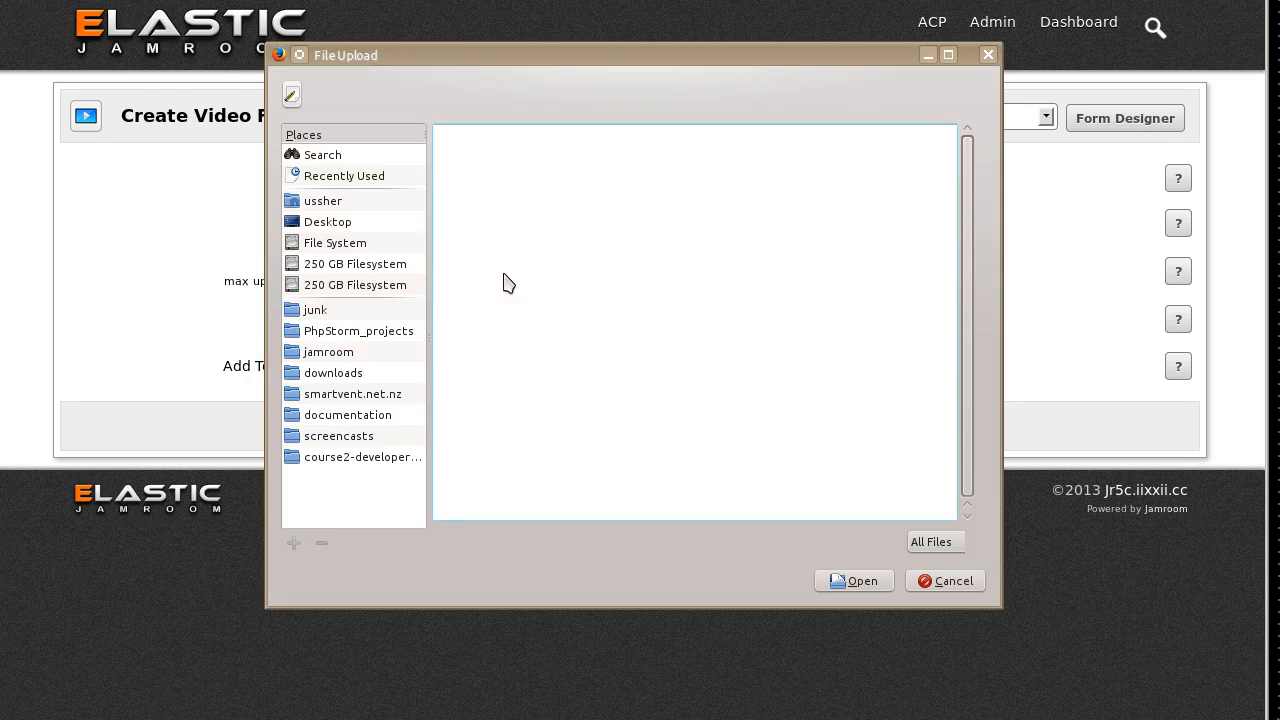
click(487, 451)
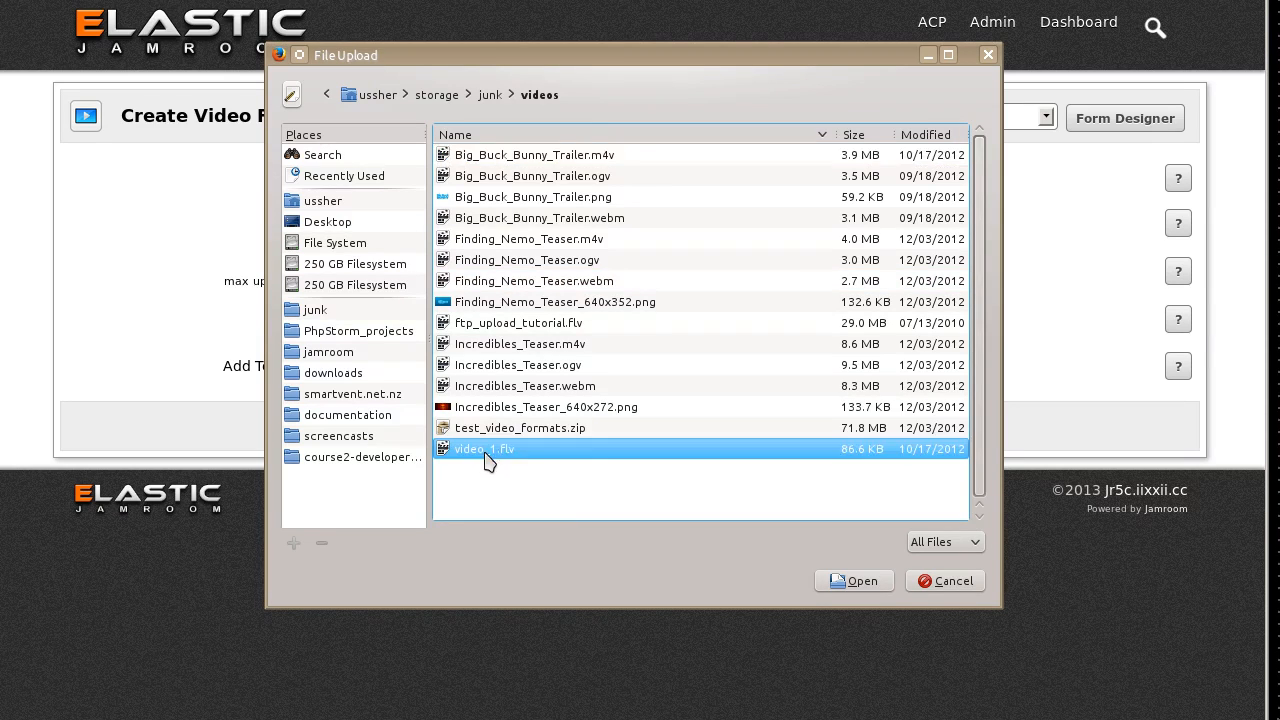
click(871, 586)
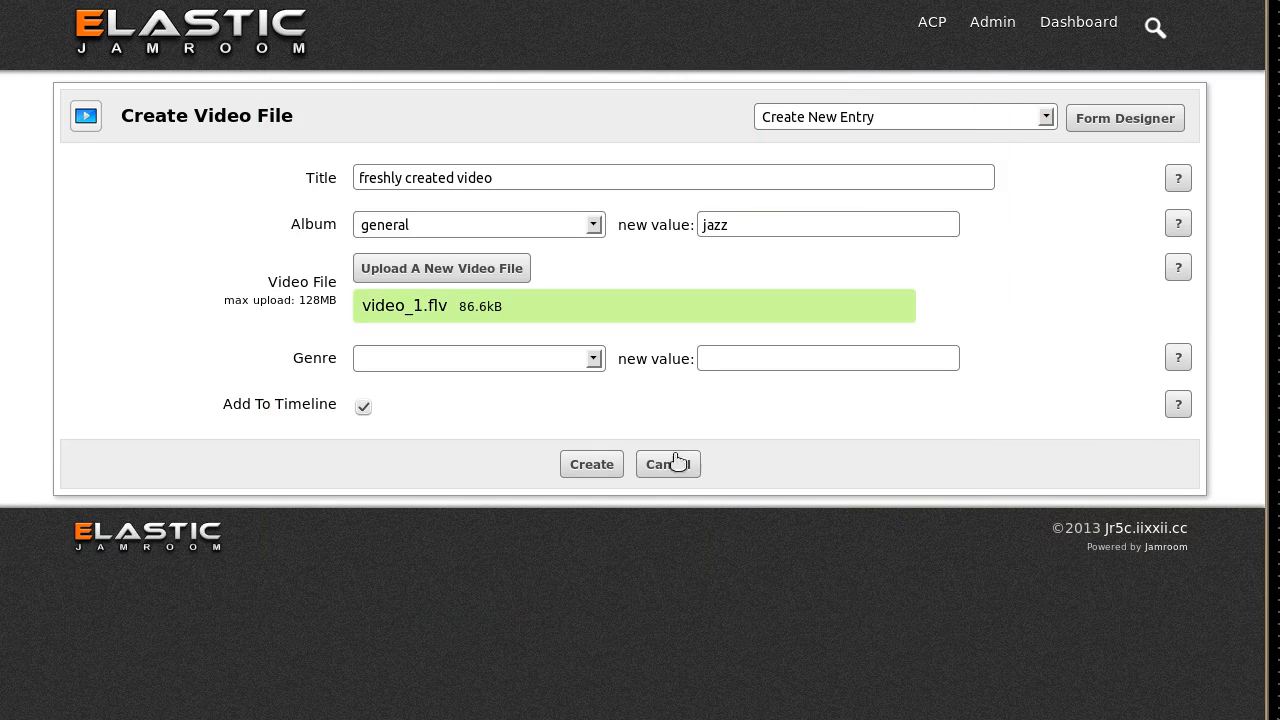
Enter "jazz" as the new genre value for the video
click(430, 360)
click(766, 358)
click(766, 358)
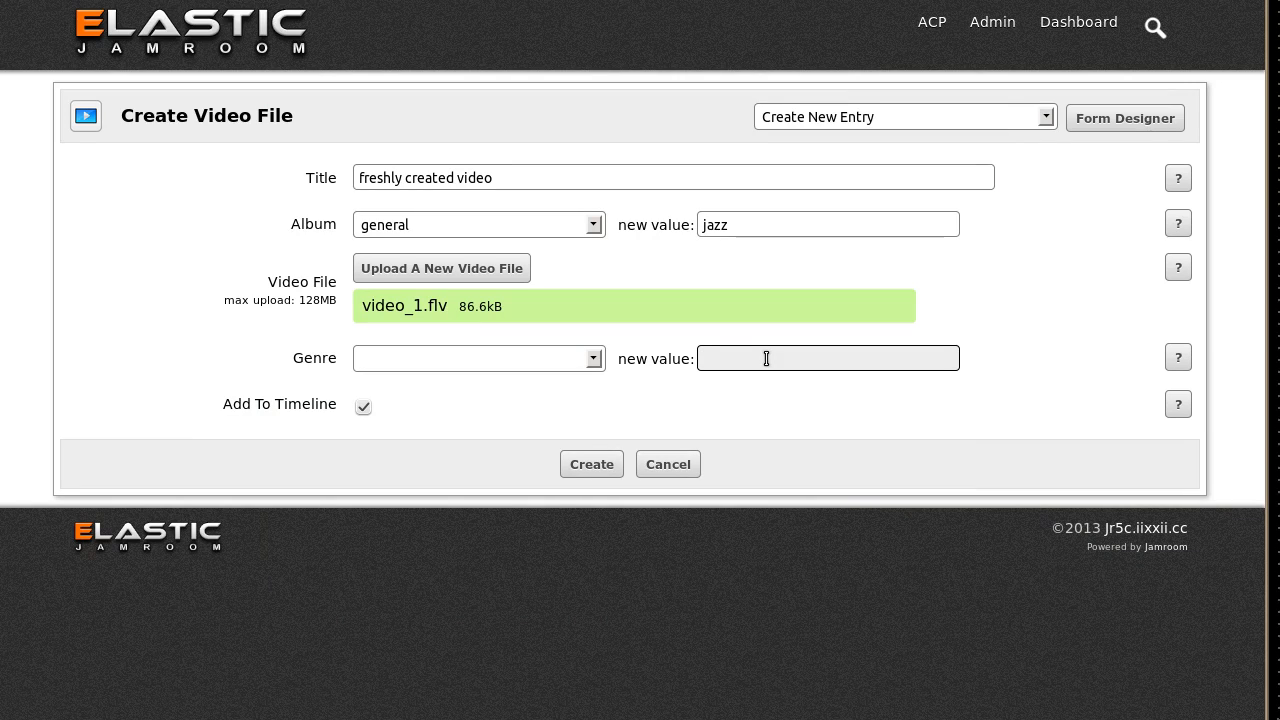
text(j)
Replace the new album value with "all the new testing vids" and create the video entry
key(shift+Tab)
key(shift+Tab)
key(shift+Tab)
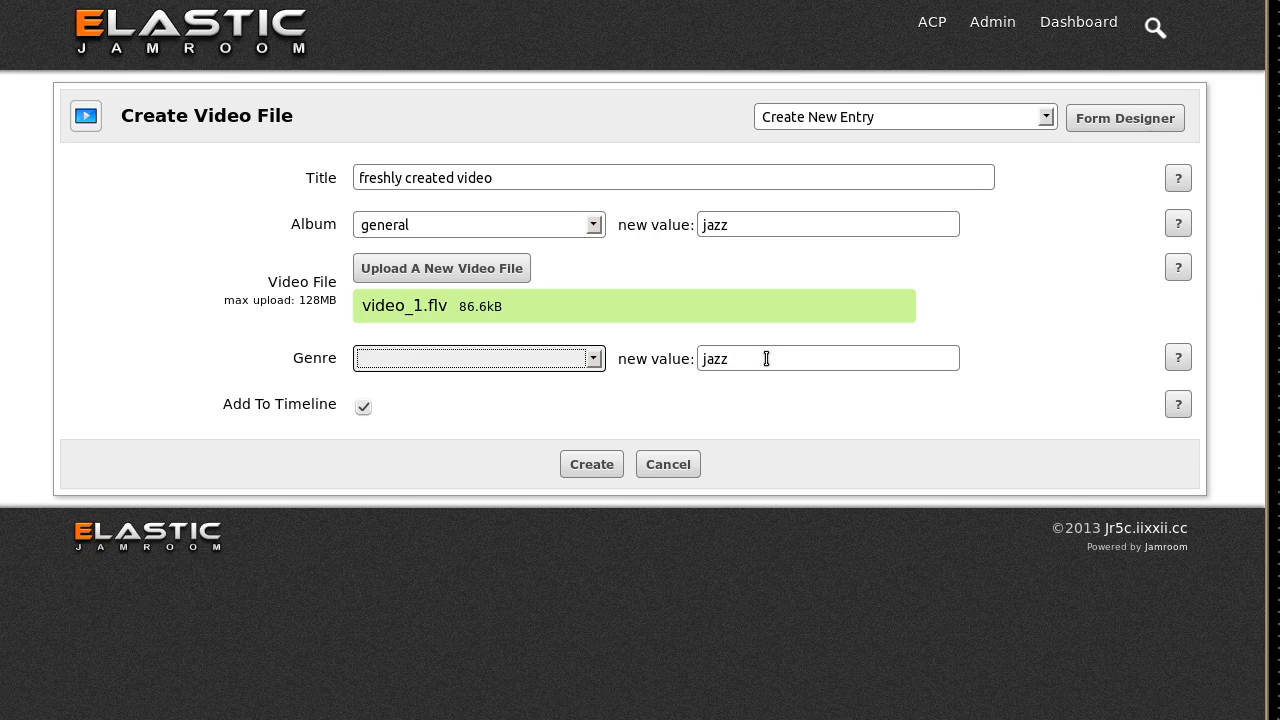
text(al)
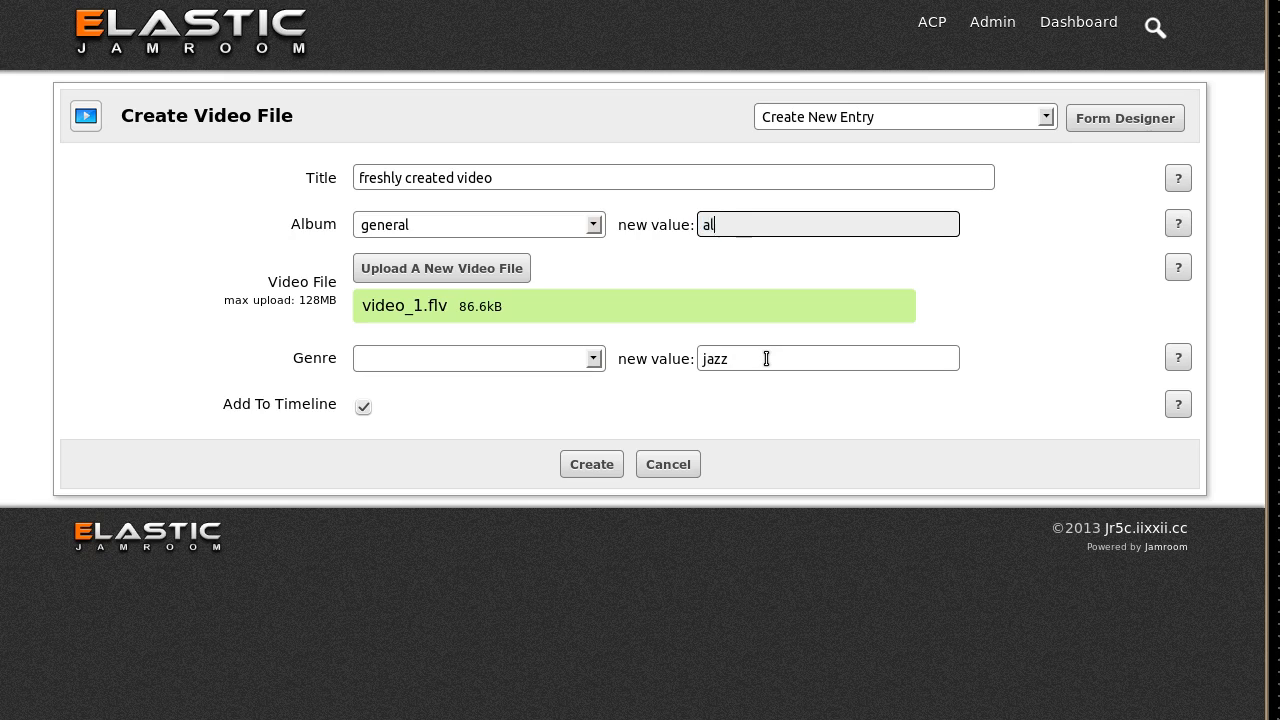
text(l the new tes)
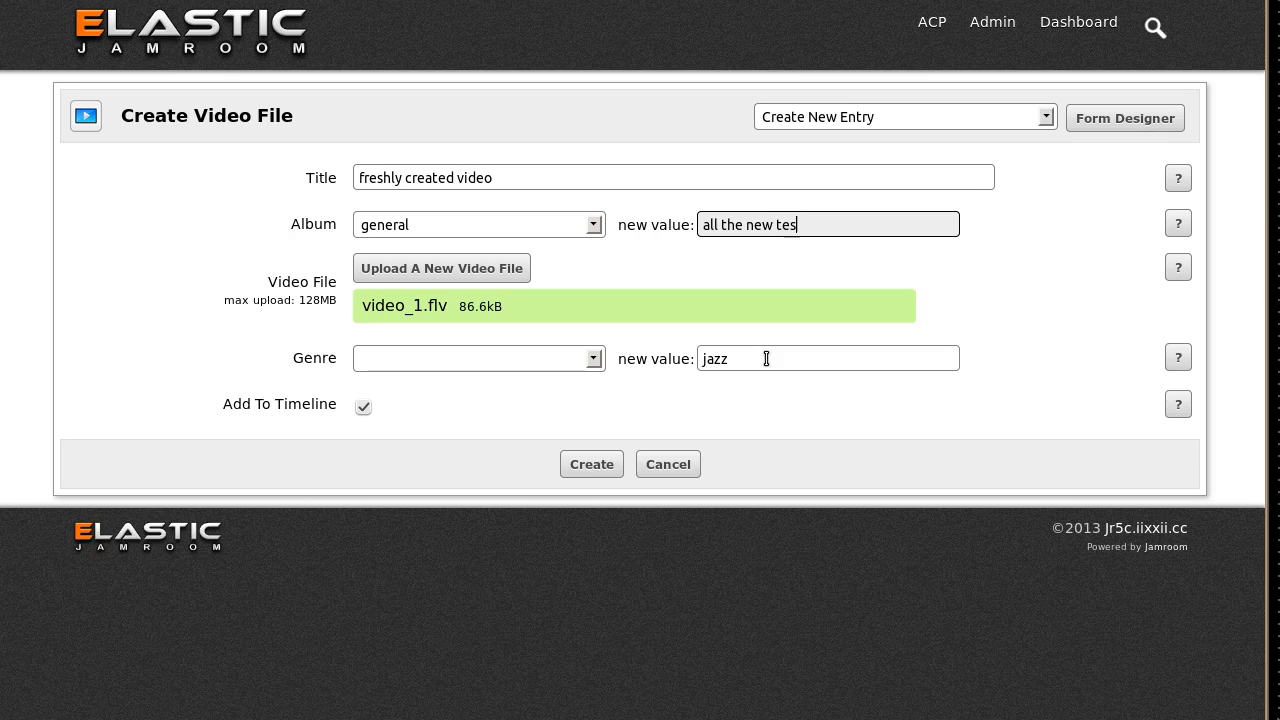
text(ting vids)
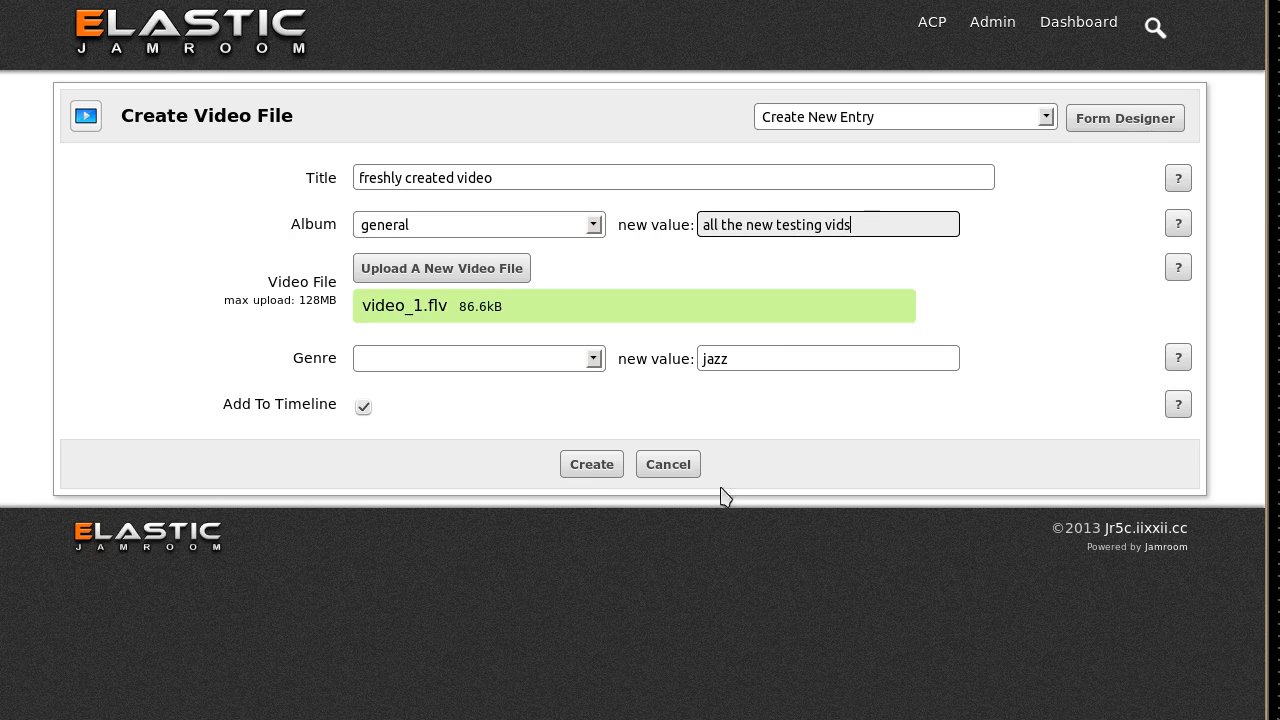
click(590, 464)
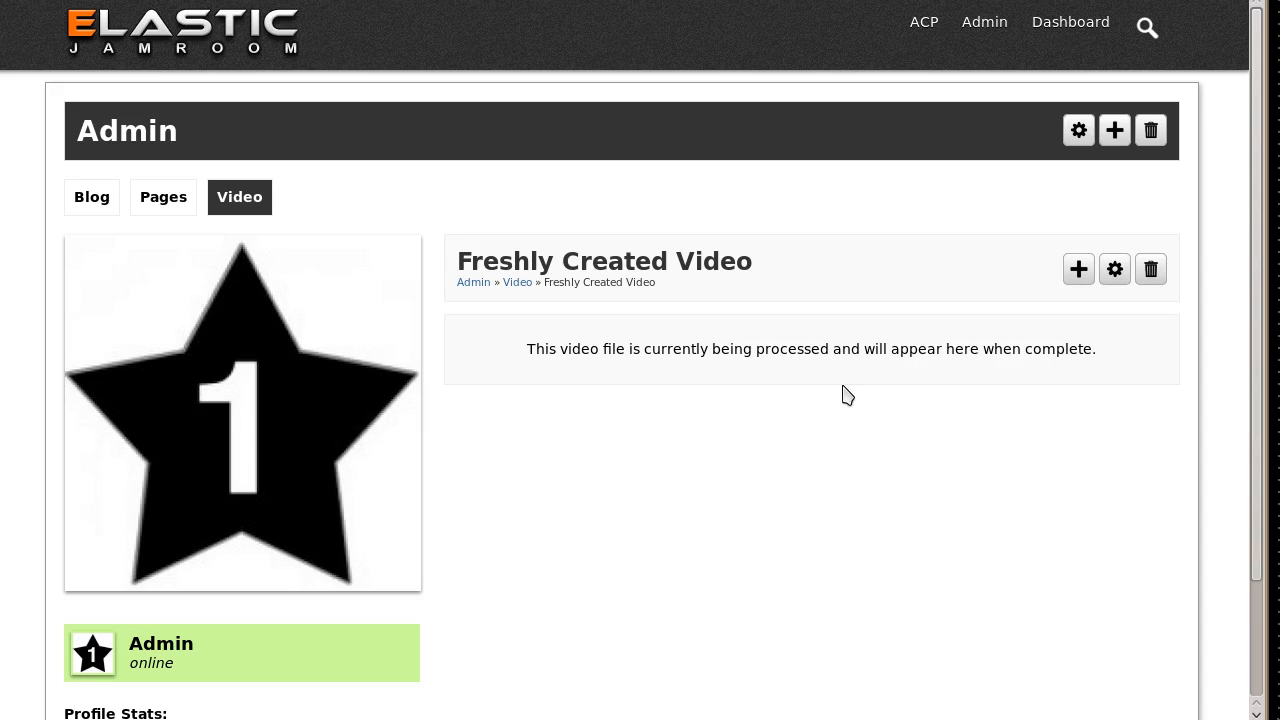
Open the template list of the Video Support module in the admin control panel
click(921, 22)
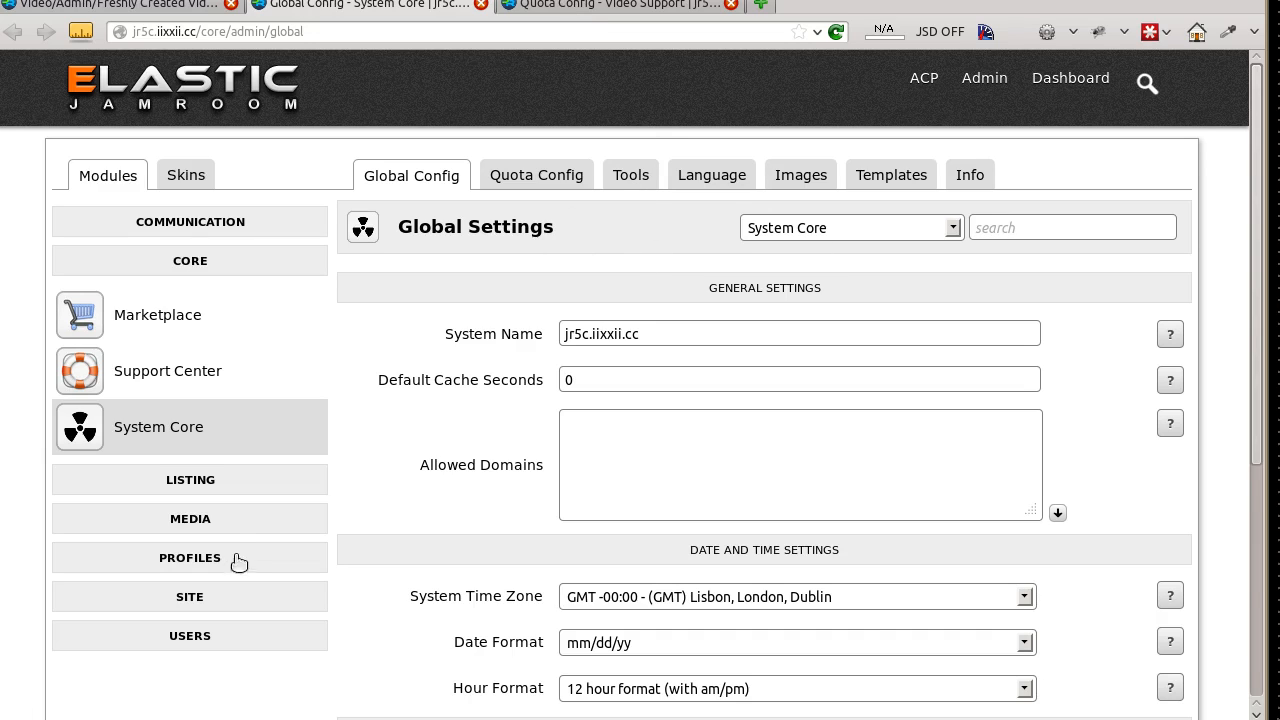
scroll(245, 460, down, 1)
click(200, 463)
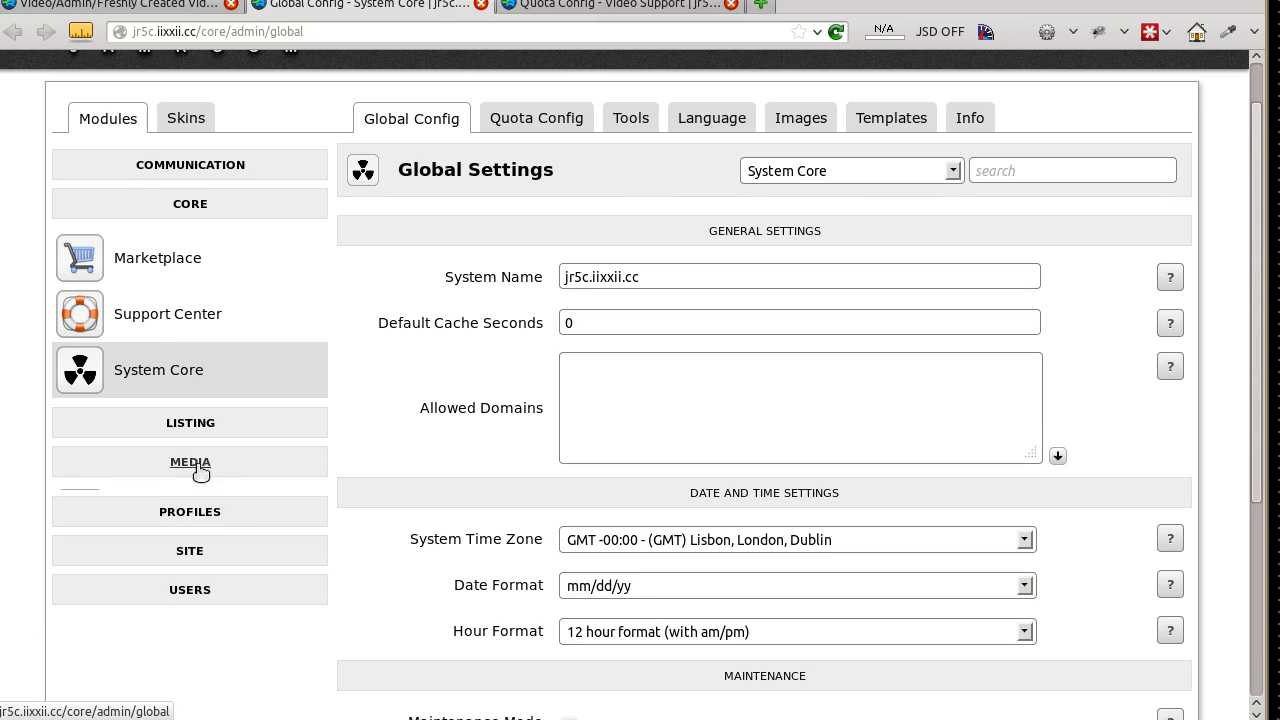
click(206, 568)
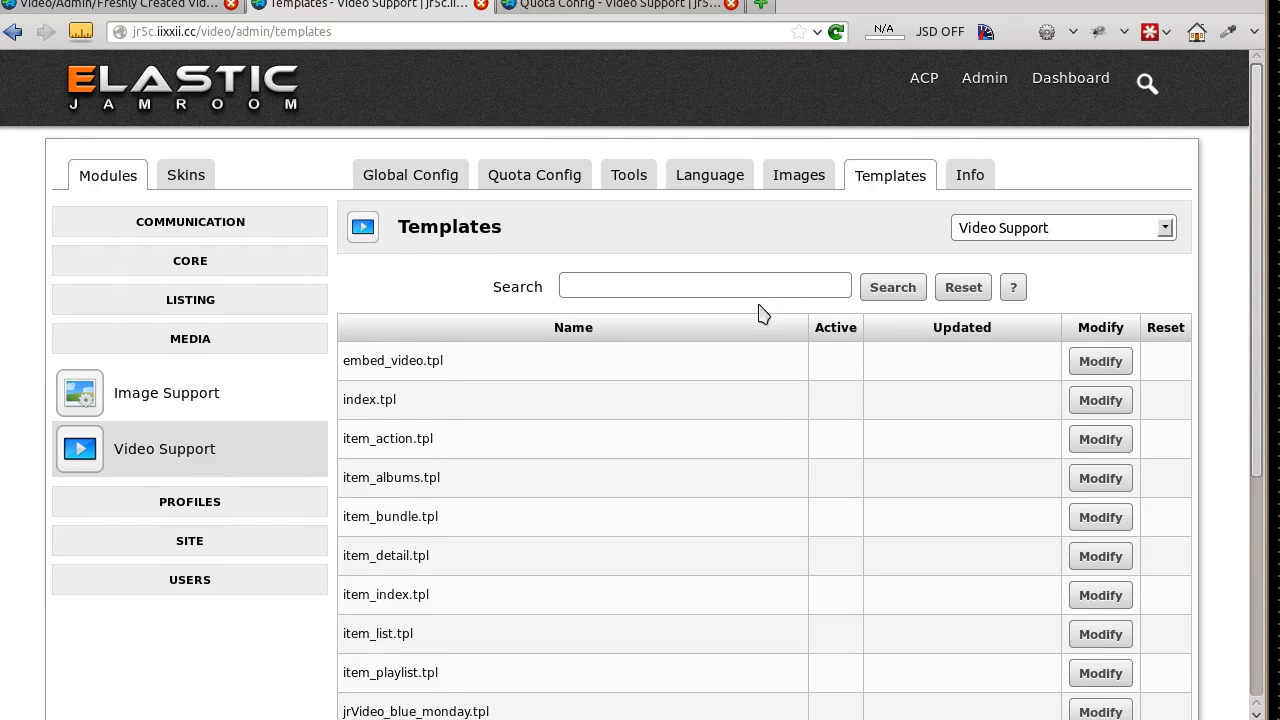
Open the Video Support module's item_detail.tpl template for editing
scroll(766, 309, down, 3)
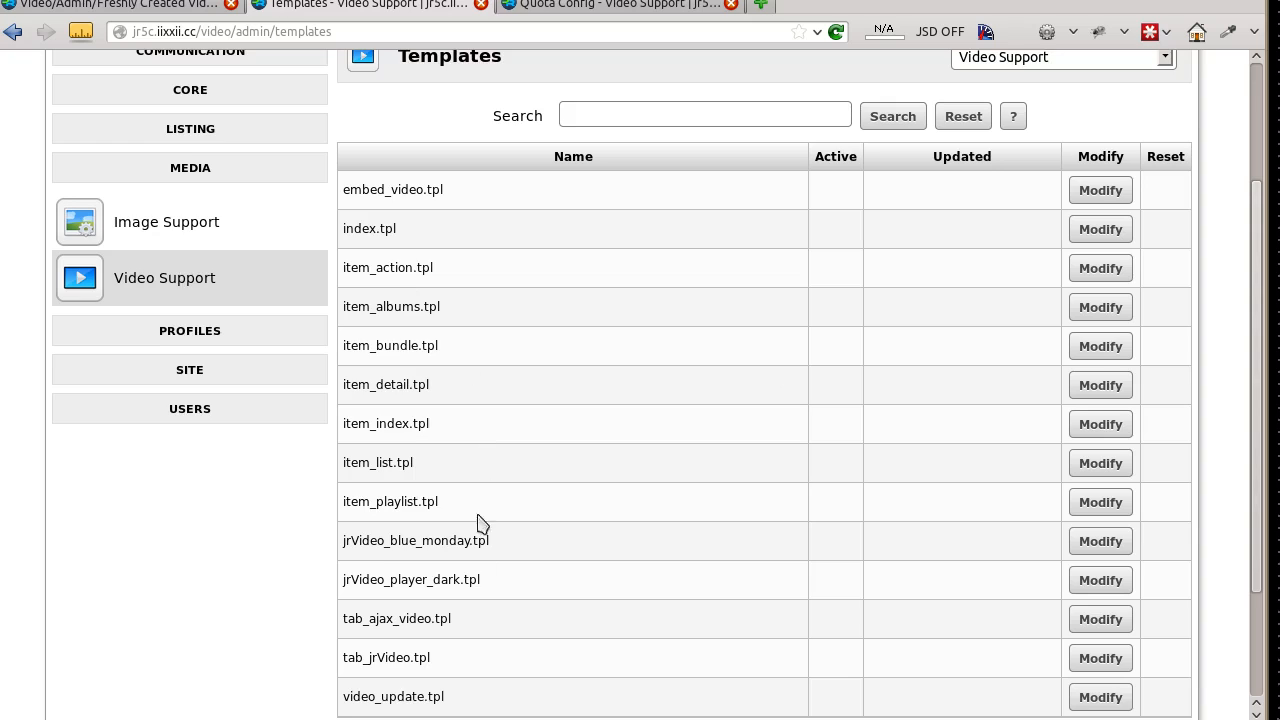
scroll(500, 537, down, 1)
scroll(621, 378, up, 1)
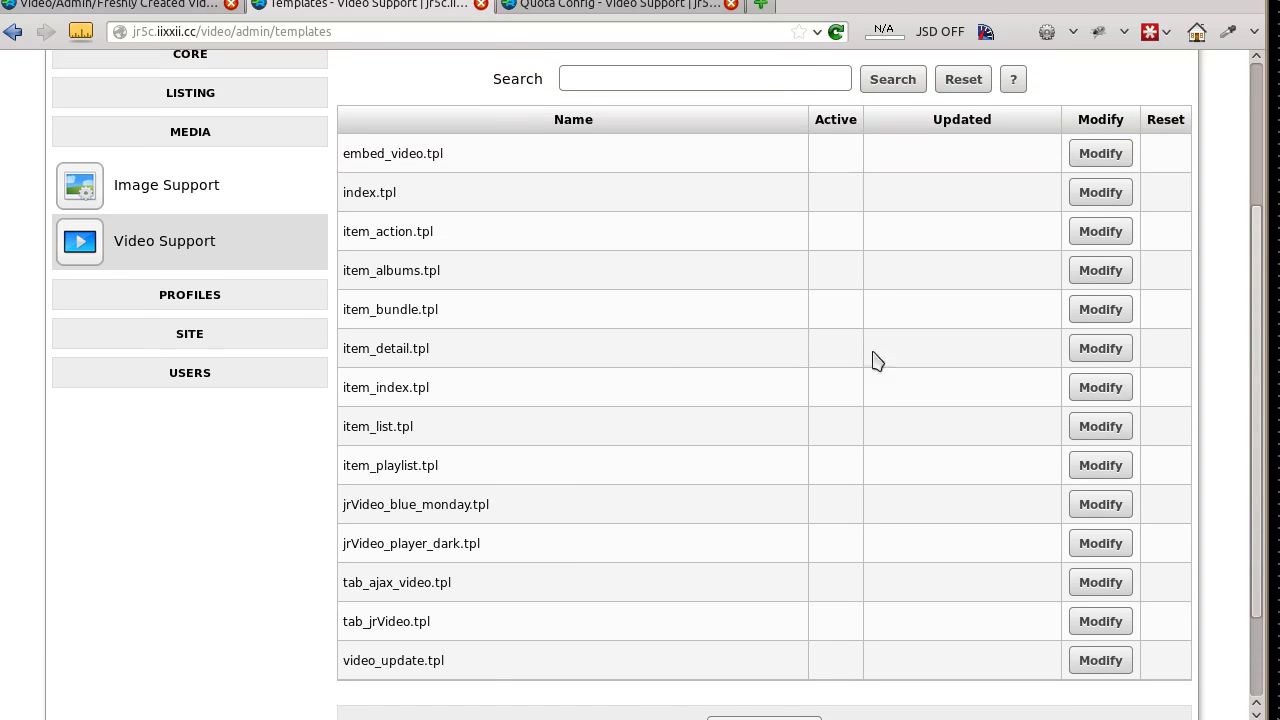
click(1103, 355)
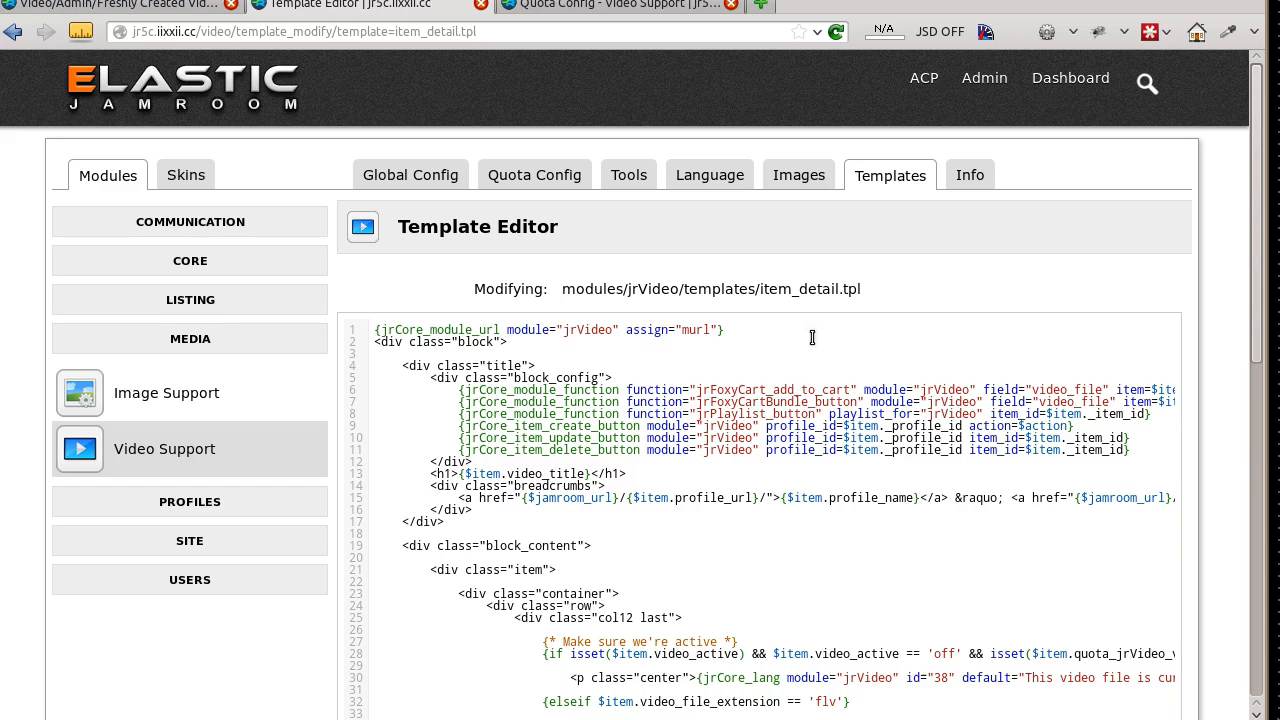
Insert the line <h1>the genre is {$item.video_genre}</h1> above the module features comment in item_detail.tpl and save the template
scroll(897, 355, down, 5)
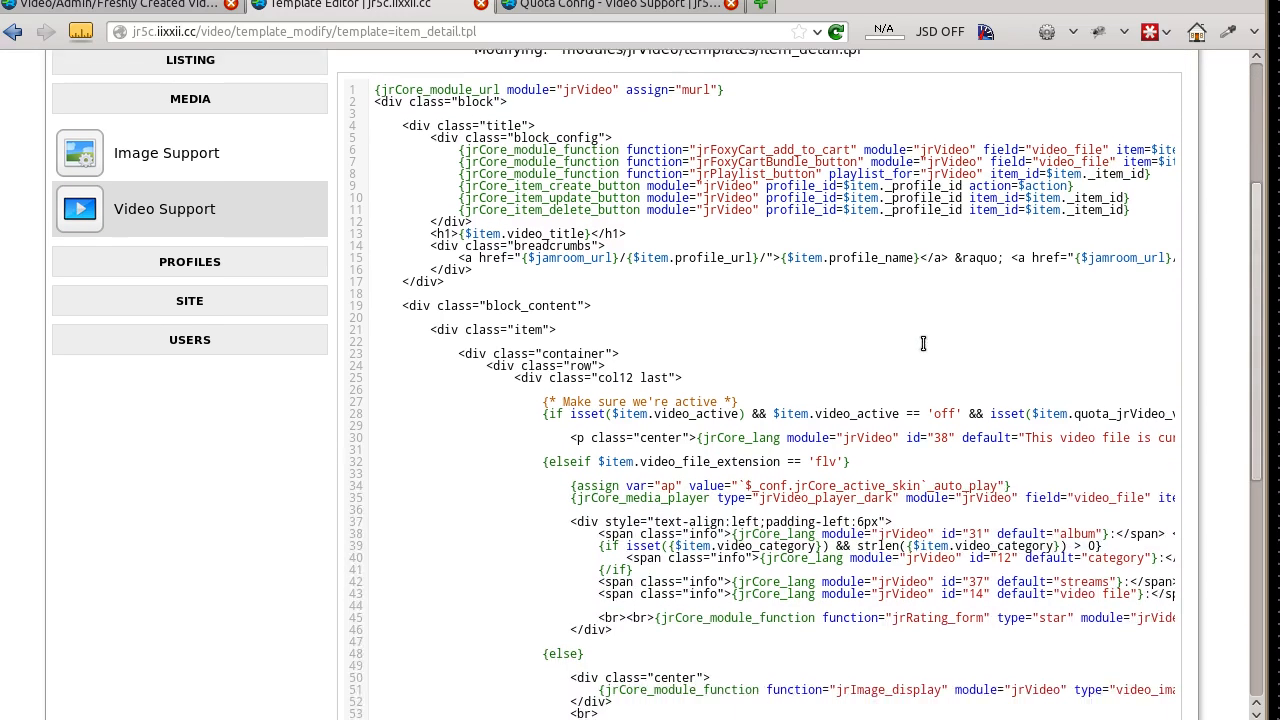
scroll(931, 303, down, 3)
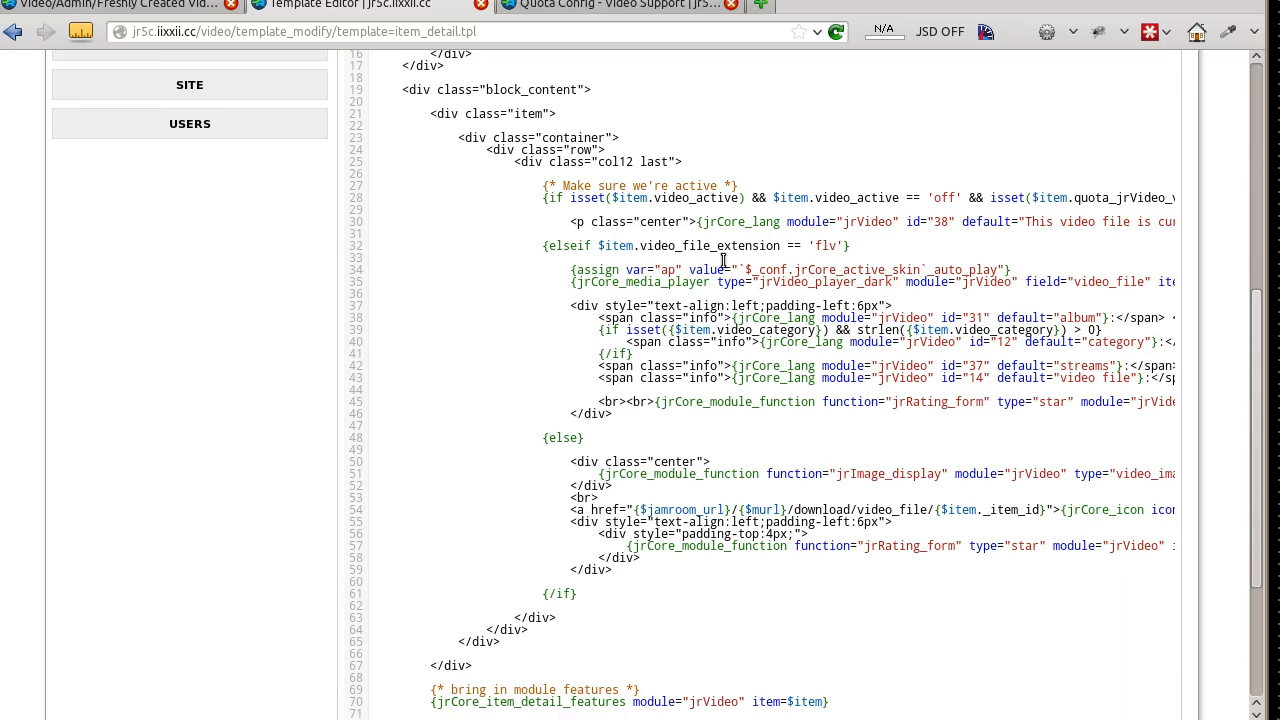
drag(600, 245, 708, 244)
scroll(706, 244, down, 3)
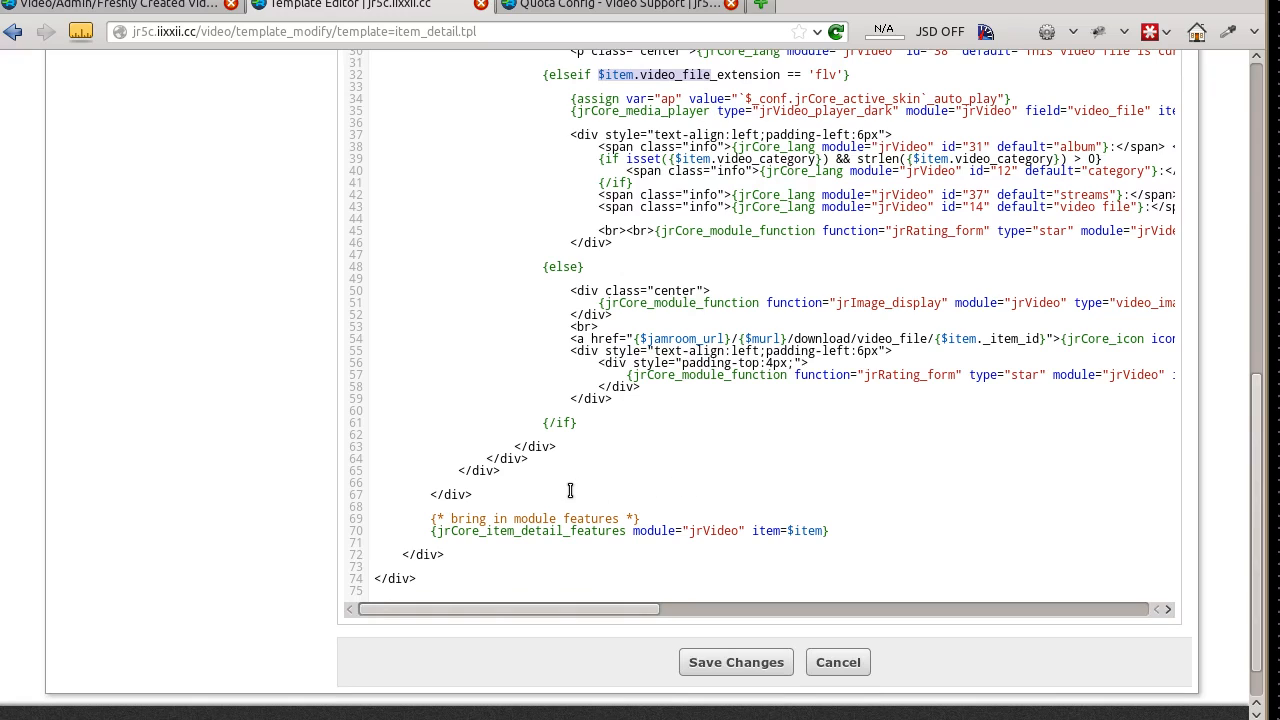
click(572, 490)
key(Return)
key(Return)
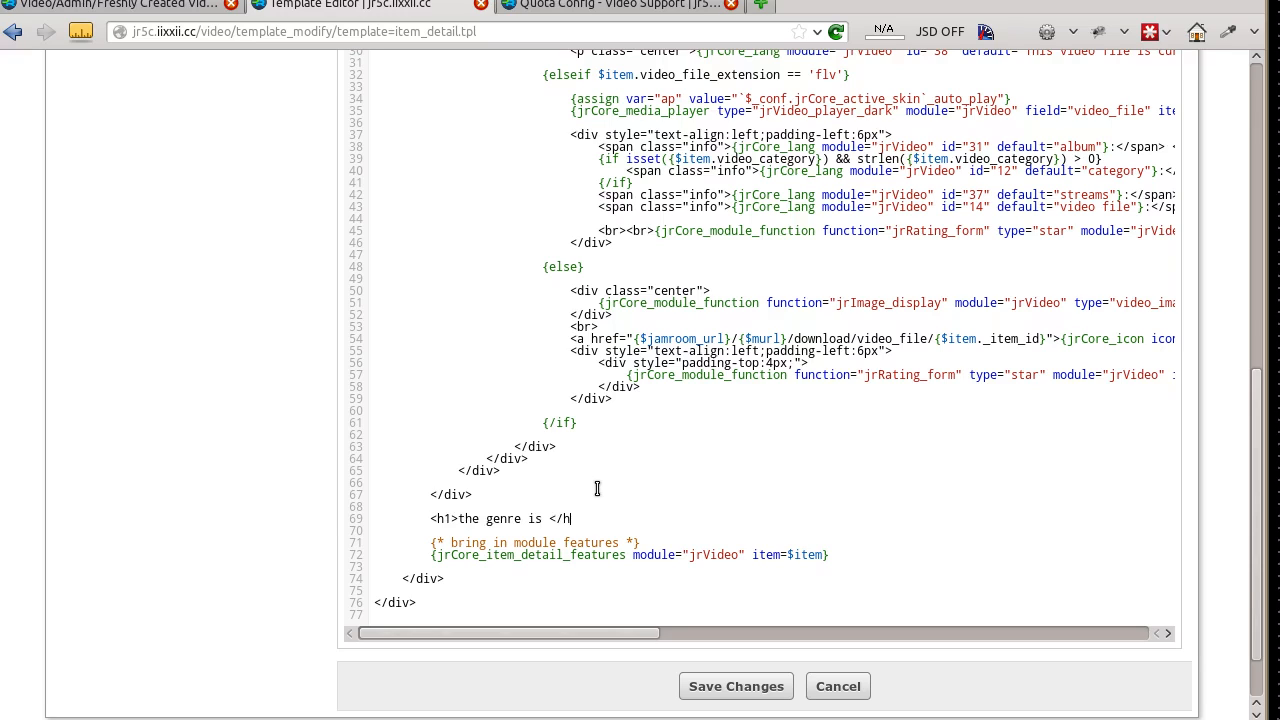
text({$item.video_file)
key(BackSpace)
key(BackSpace)
key(BackSpace)
key(BackSpace)
text(genre)
click(737, 688)
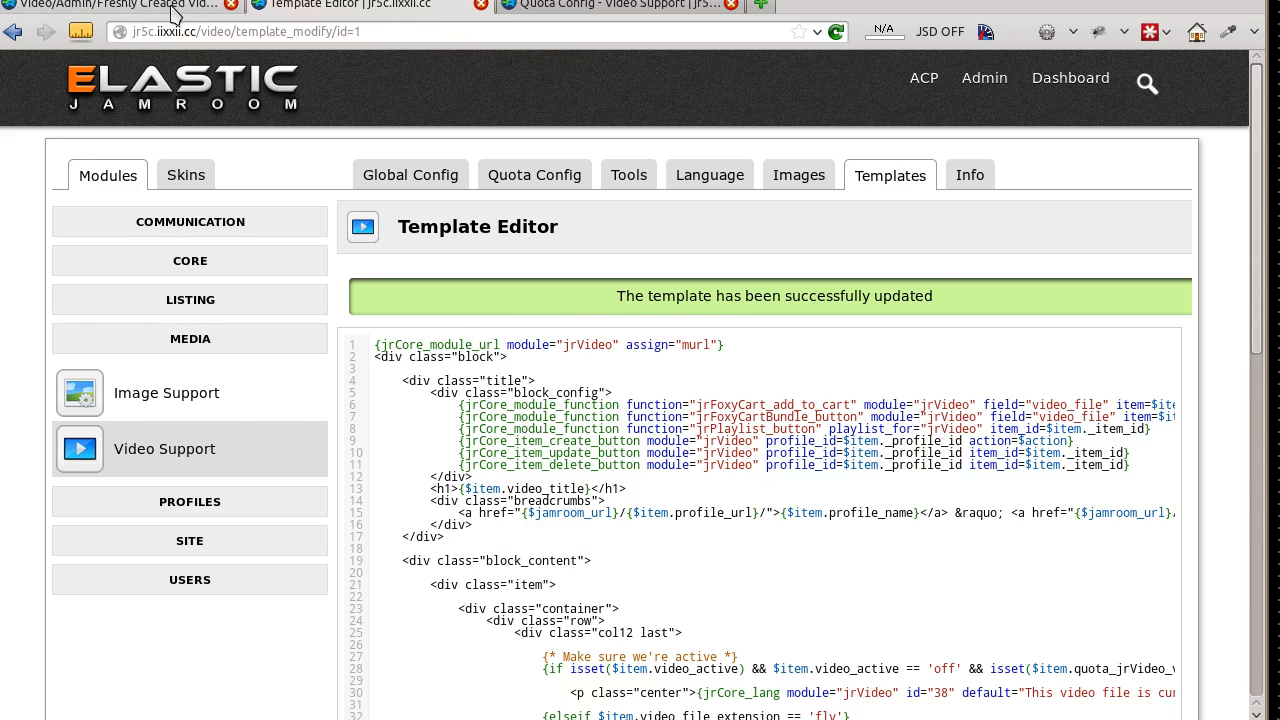
Check the Freshly Created Video page, and review the genre line in the saved item_detail.tpl template
click(176, 12)
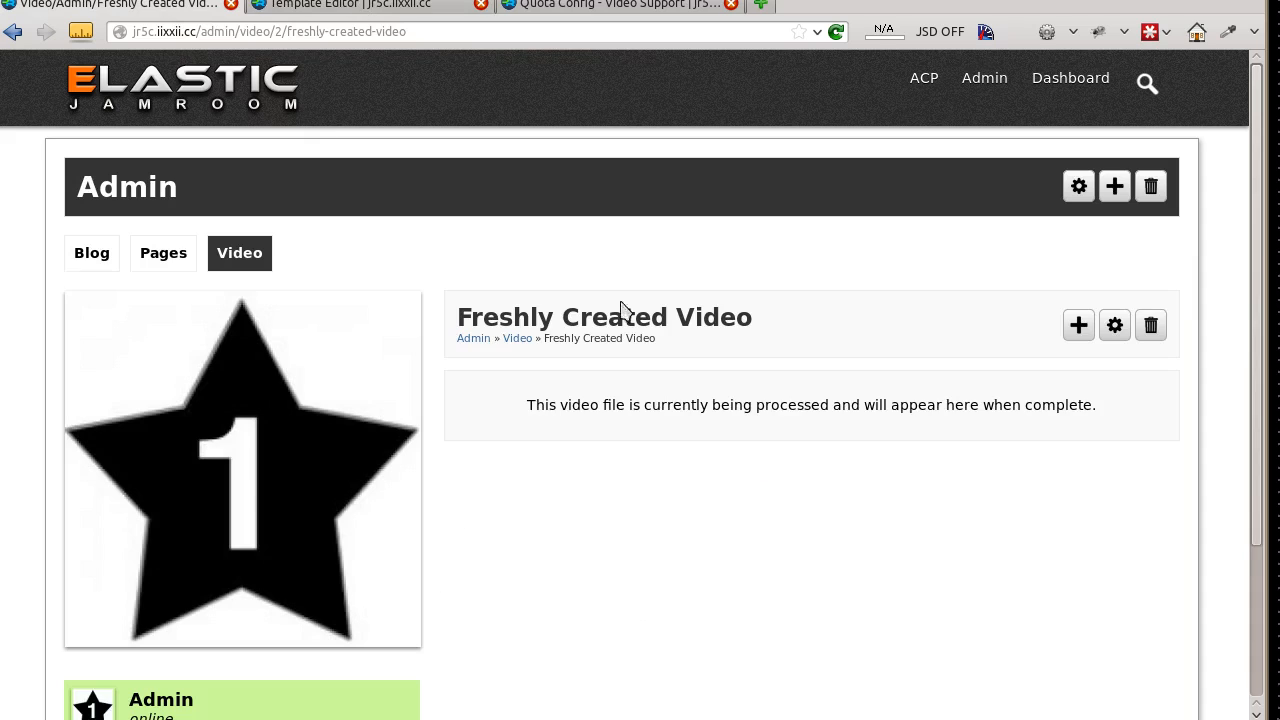
click(405, 6)
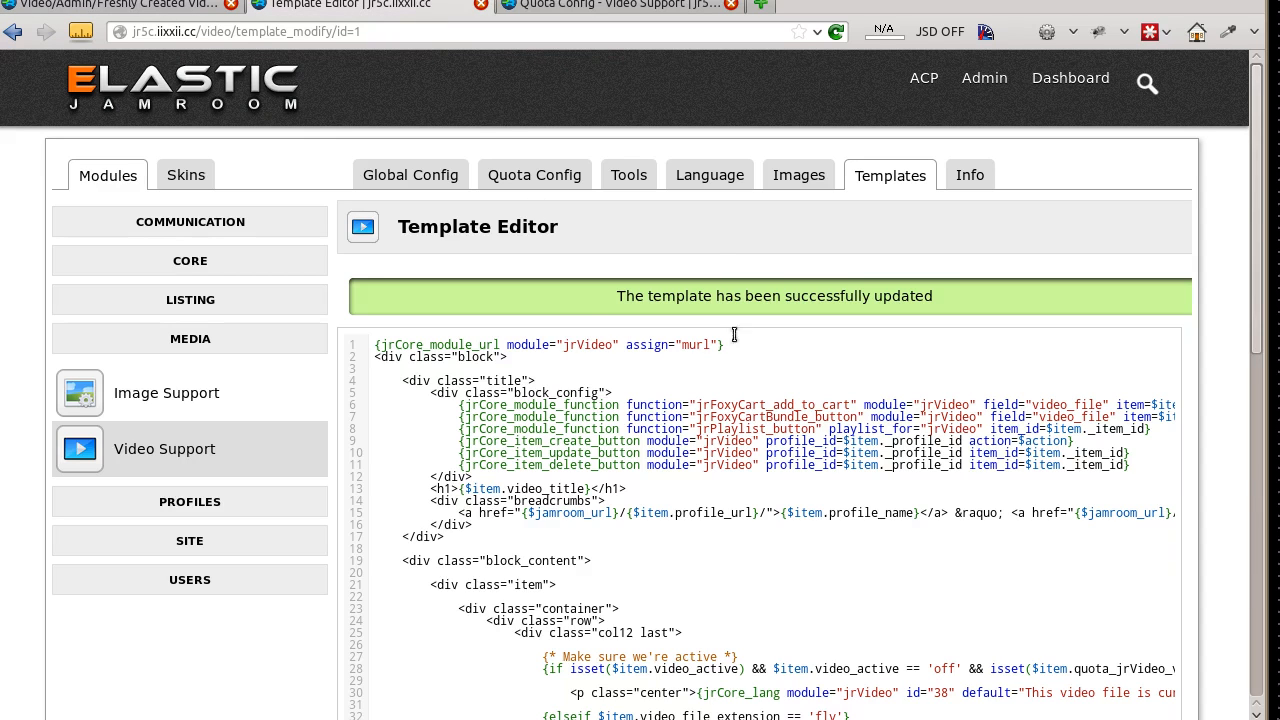
scroll(727, 242, down, 10)
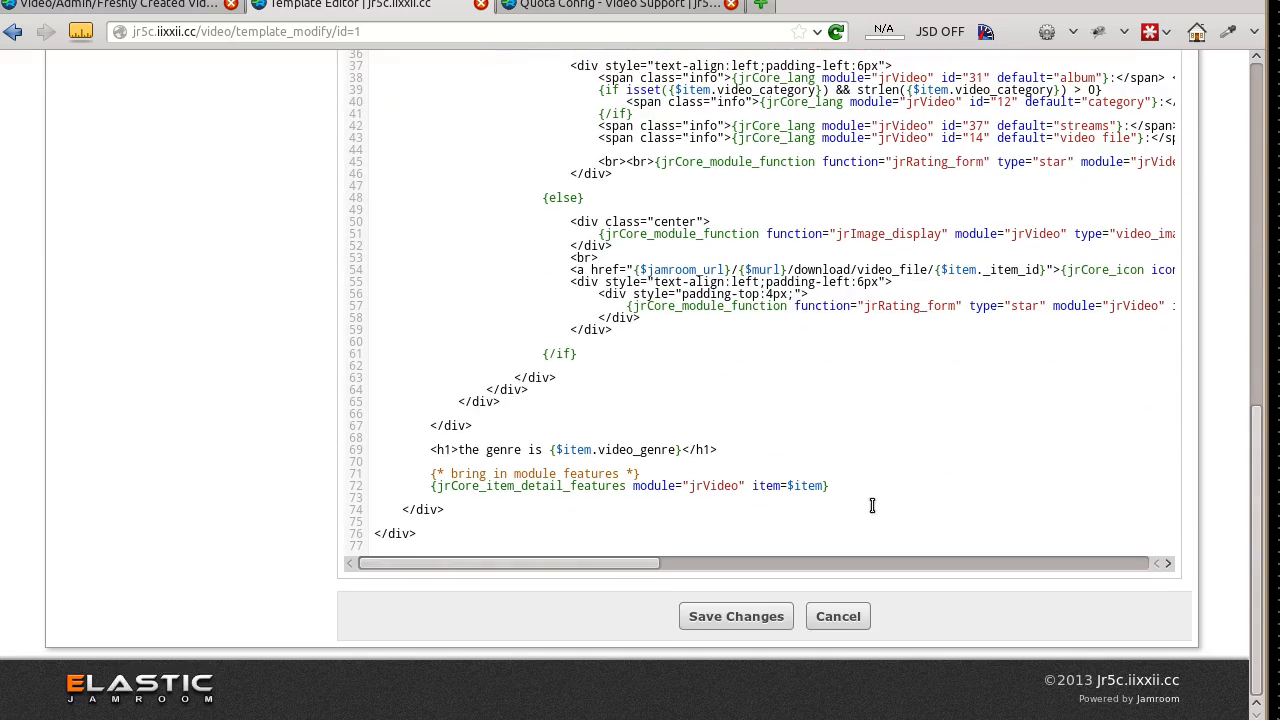
Leave the template editor, activate the customized item_detail.tpl in the template list and save the changes
click(857, 620)
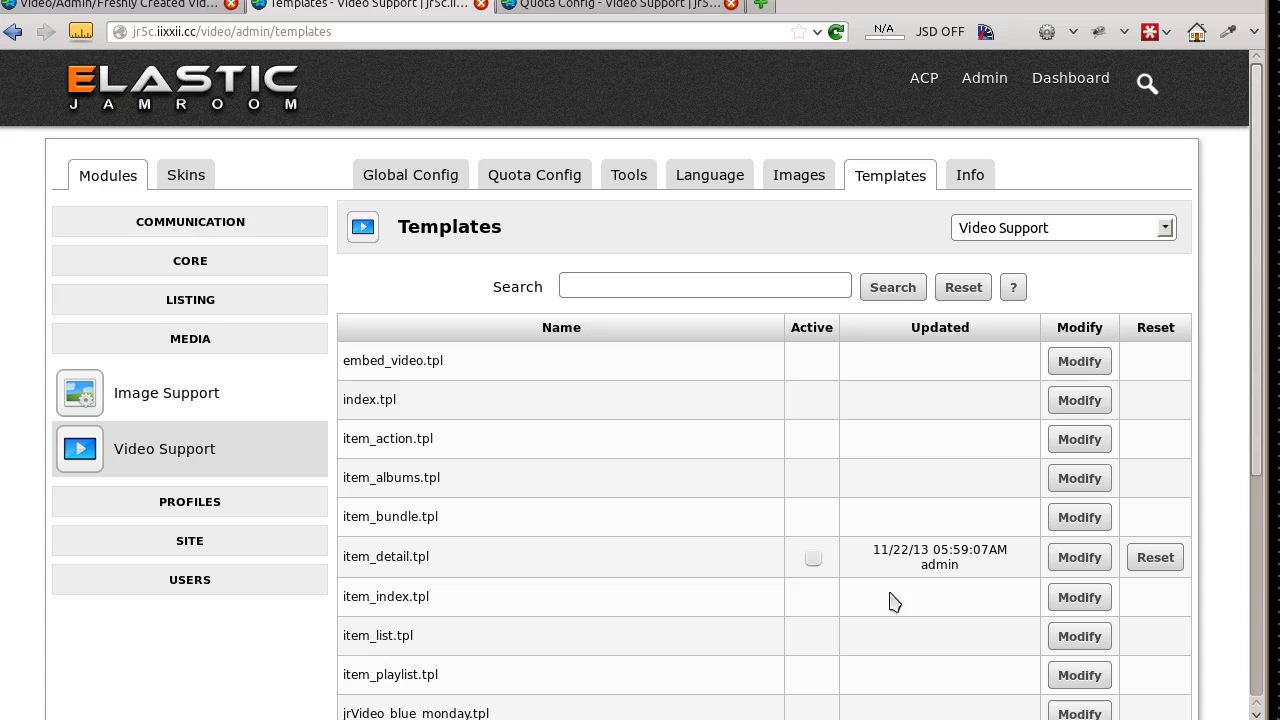
click(814, 558)
scroll(862, 495, down, 5)
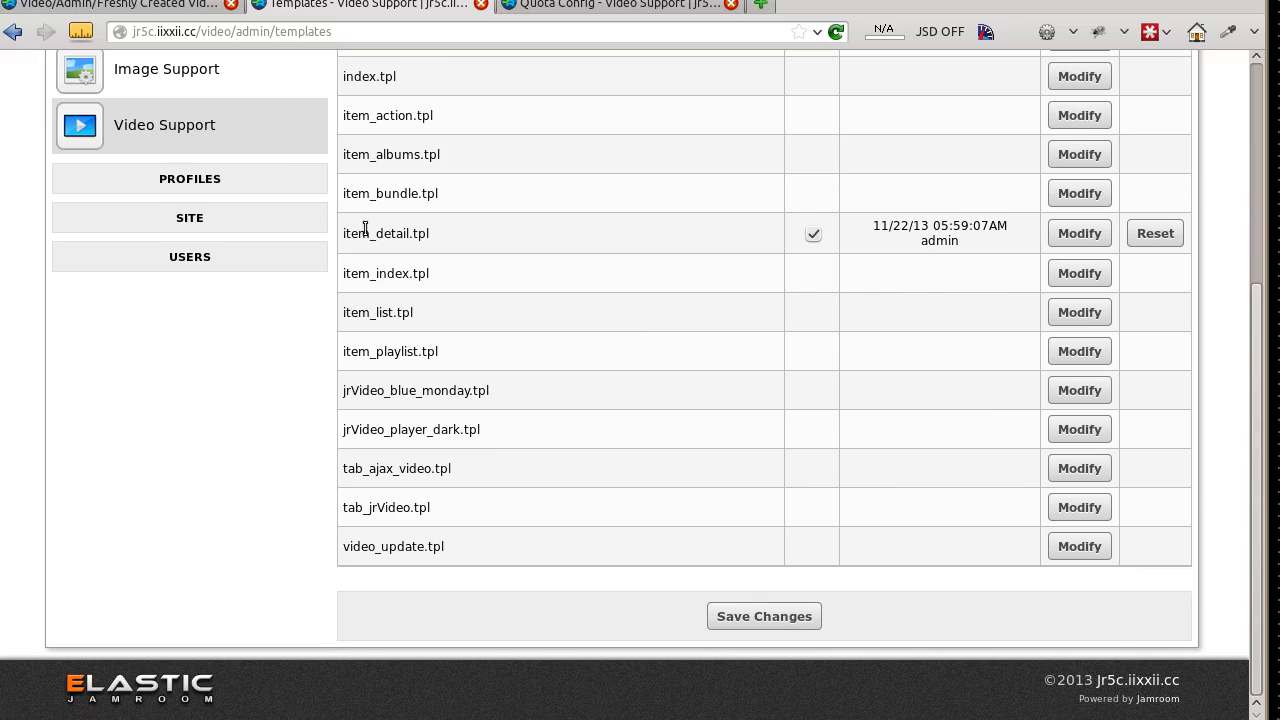
click(778, 618)
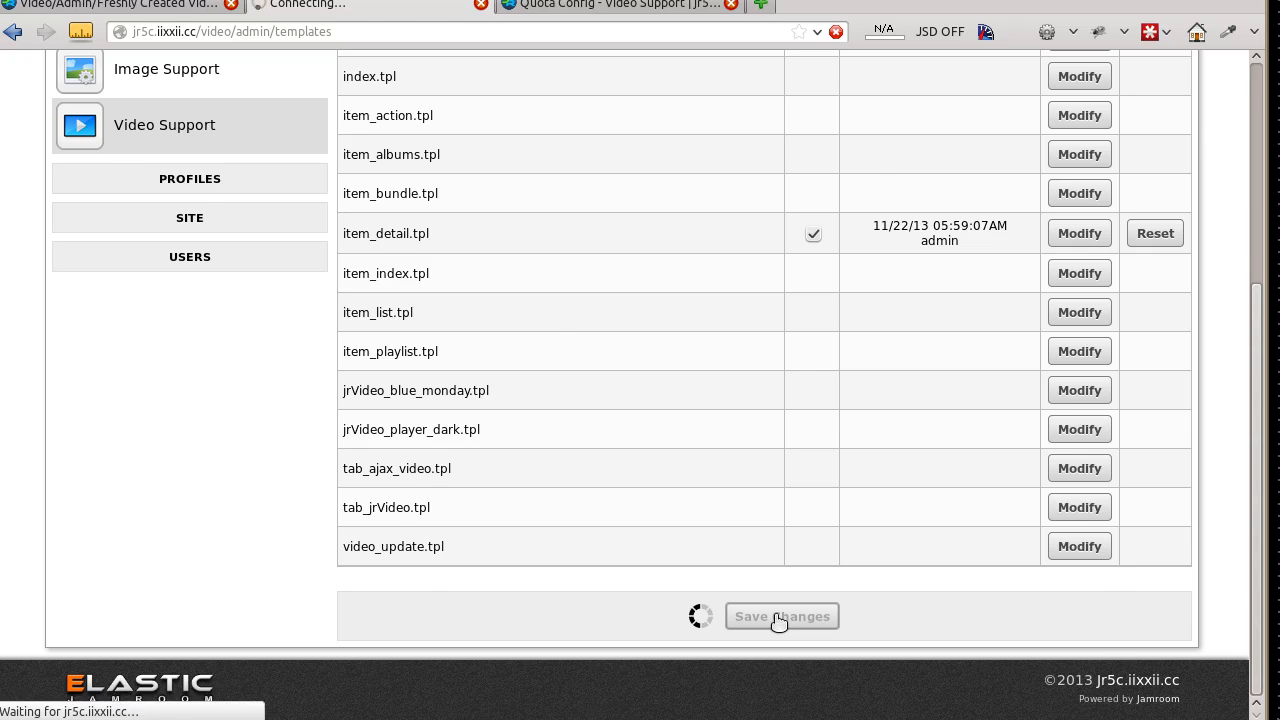
scroll(794, 574, down, 5)
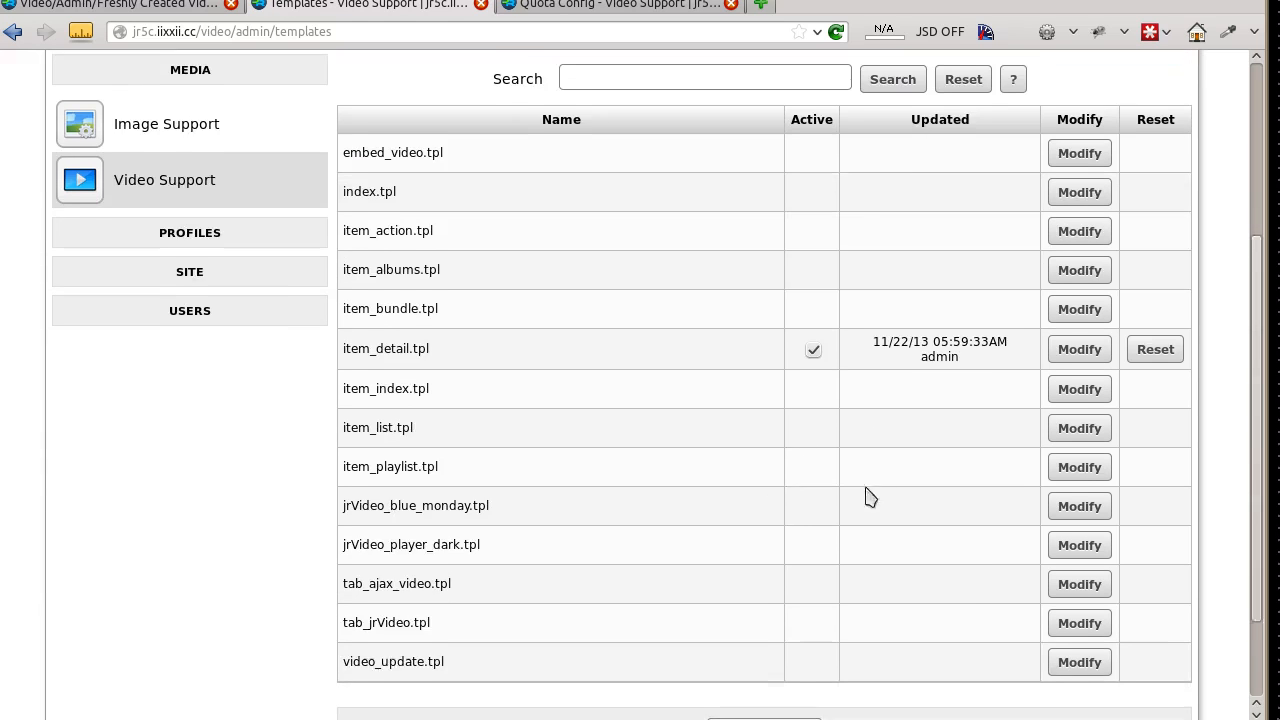
Reload the Freshly Created Video page and examine the genre heading below the player
key(F5)
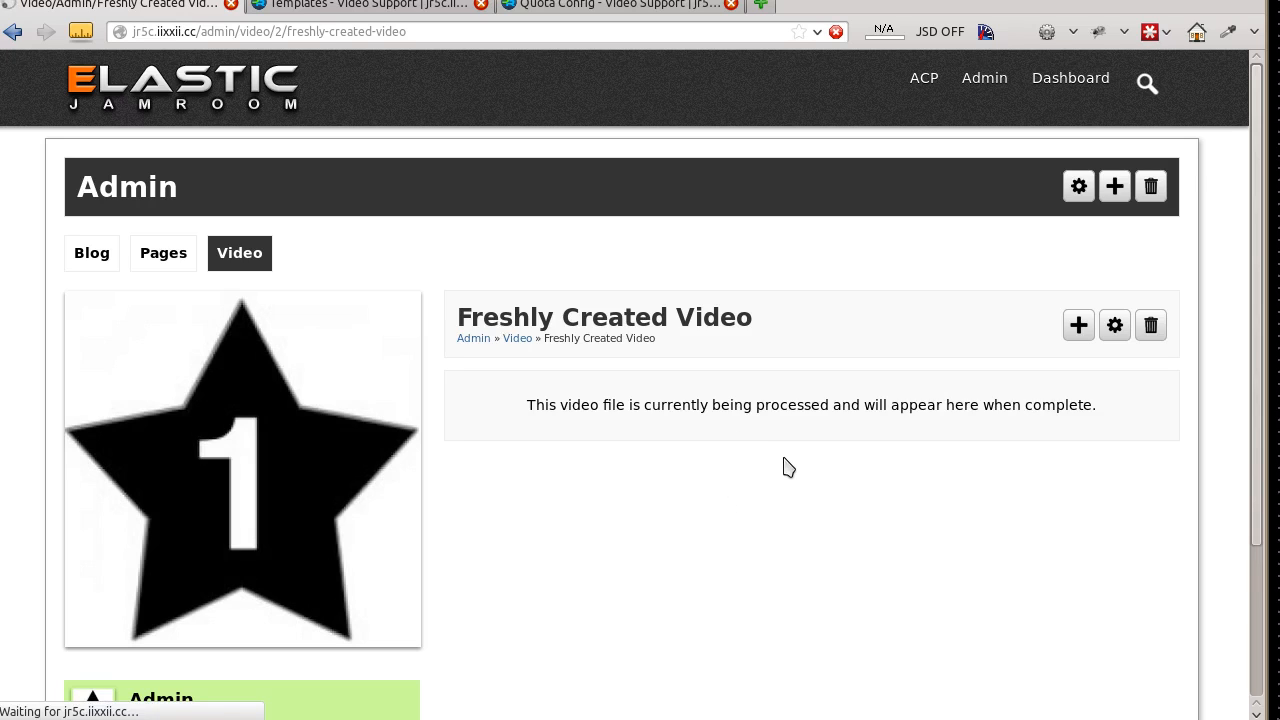
scroll(1000, 430, down, 5)
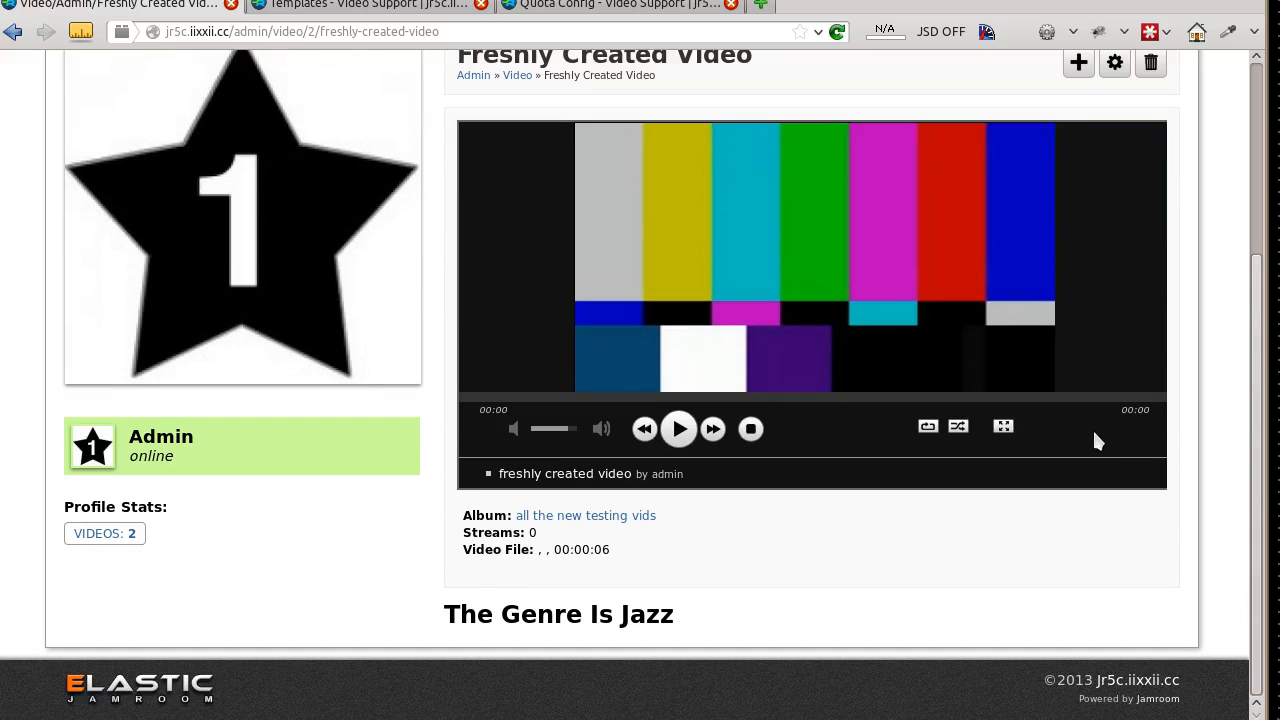
drag(613, 614, 673, 613)
click(697, 619)
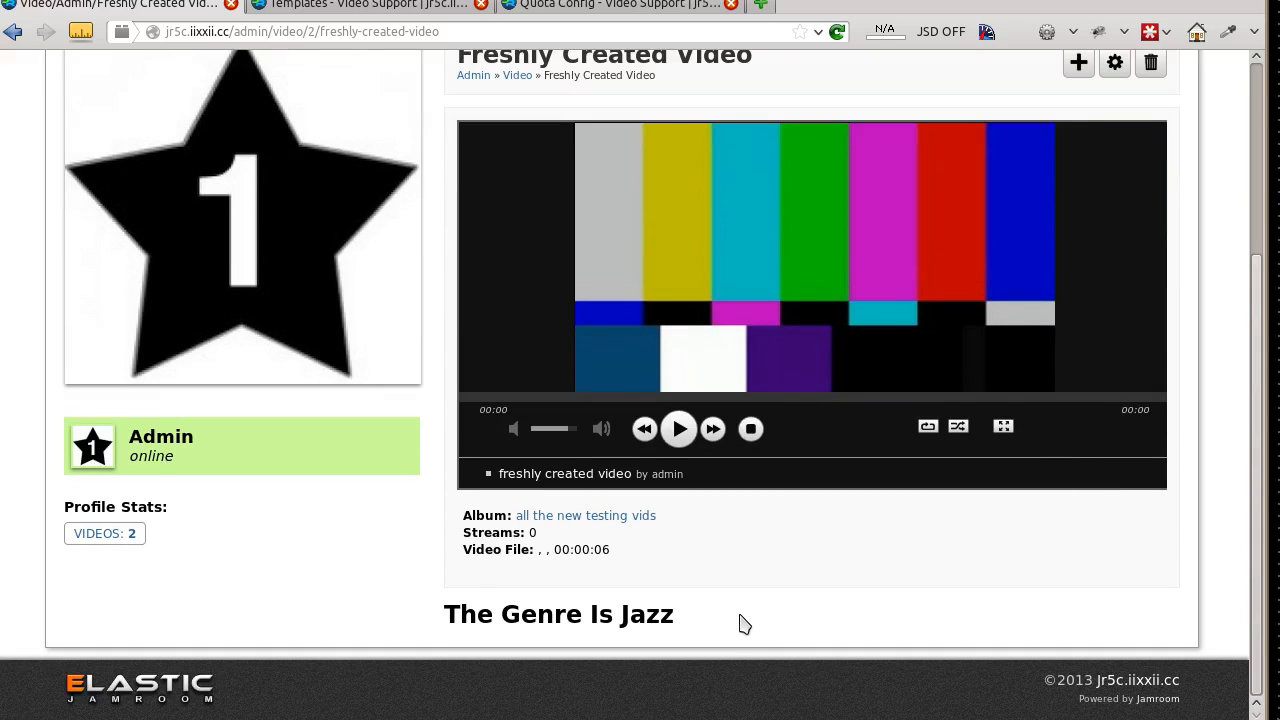